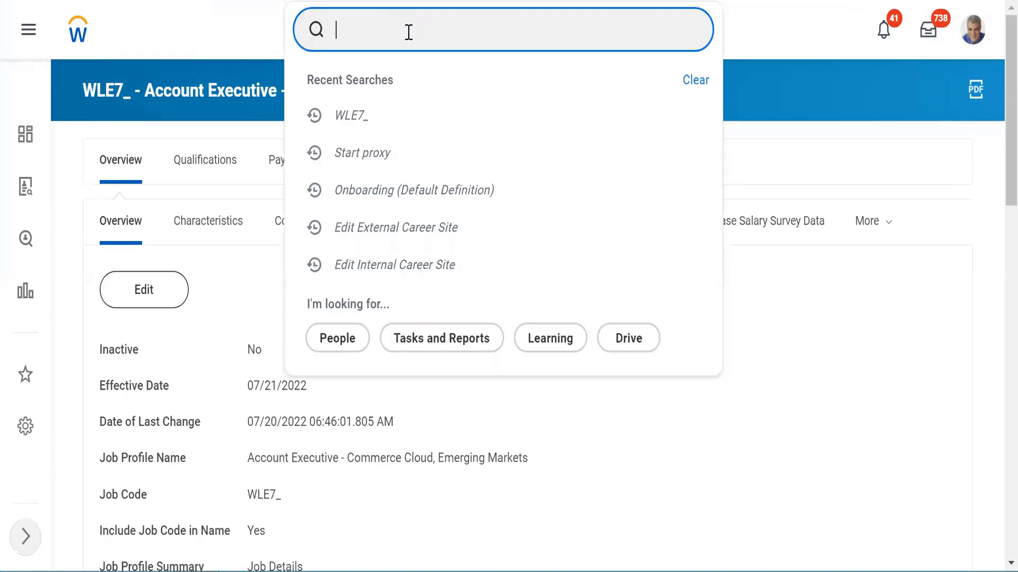
Step: Search for WLE7_ and open the WLE7_ Technology () supervisory organization page
text(WLE7)
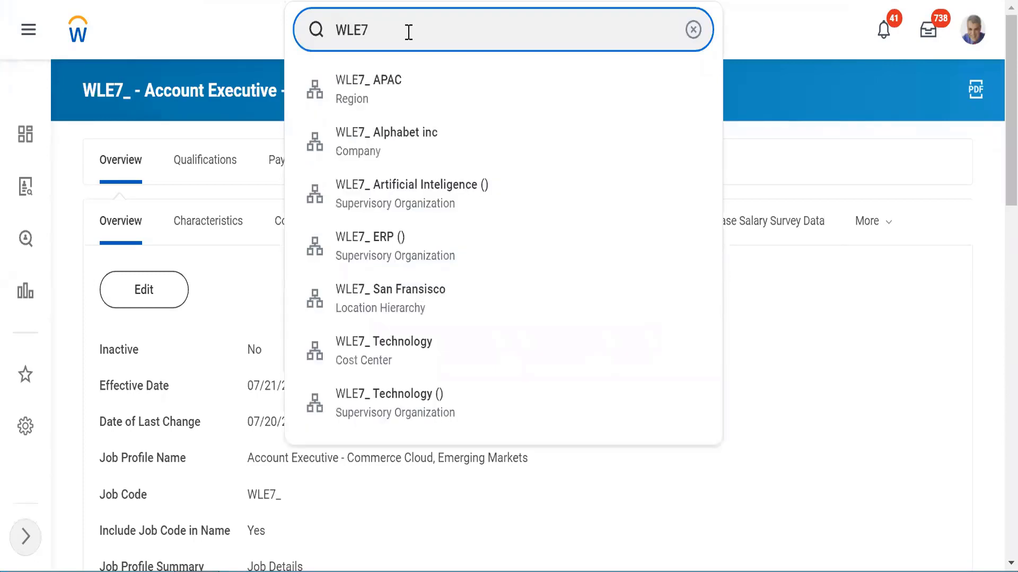
text(_)
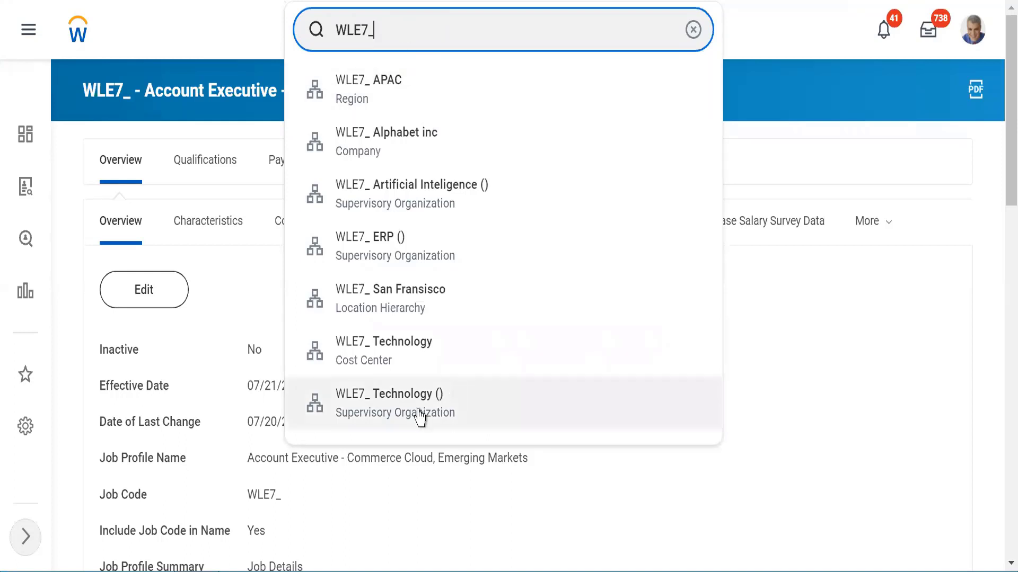
click(360, 408)
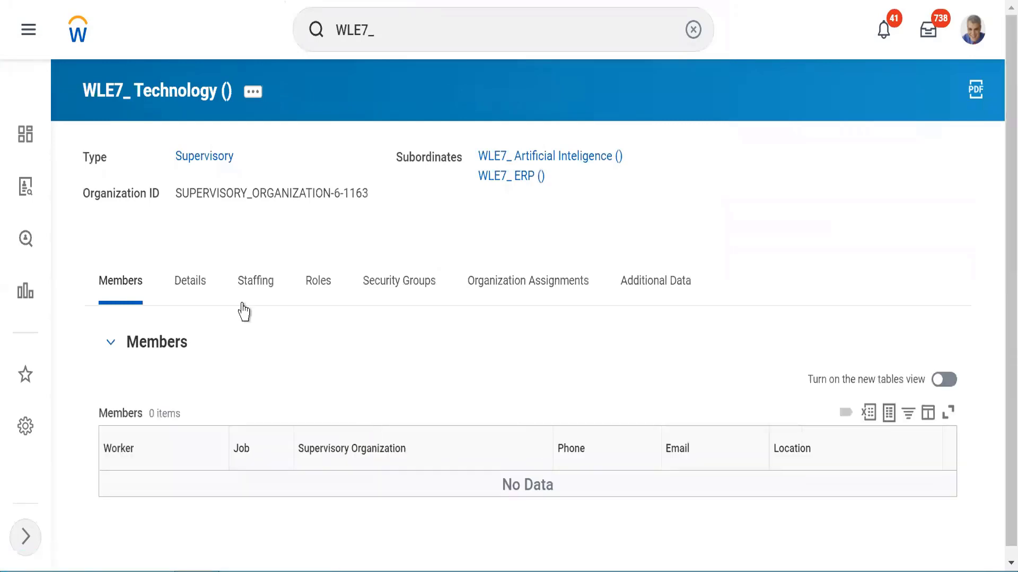
Step: Compare staffing models: WLE7_ Technology uses Job Management, the subordinate WLE7_ Artificial Inteligence () uses Position Management
click(252, 293)
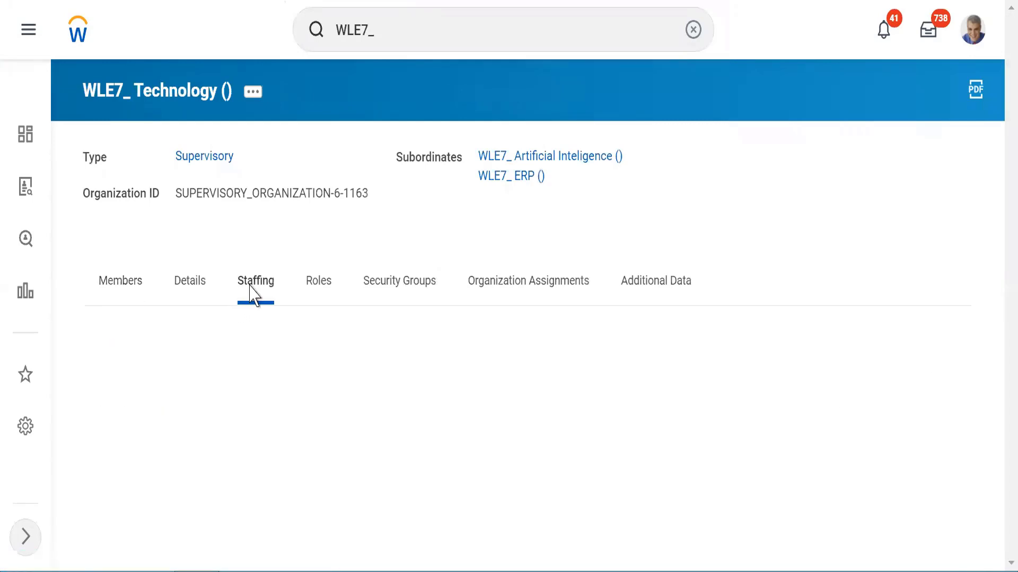
drag(195, 350, 246, 355)
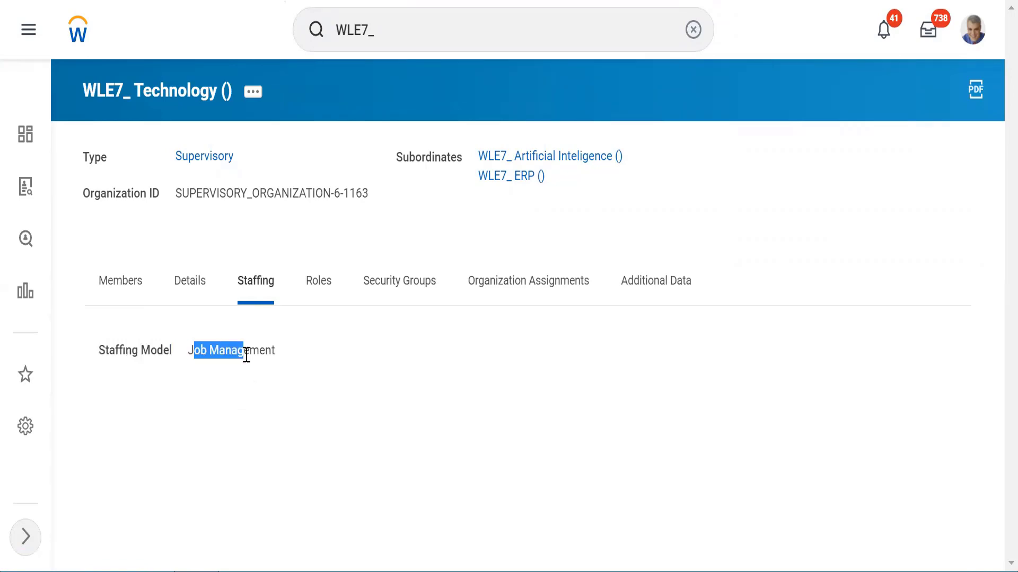
click(526, 159)
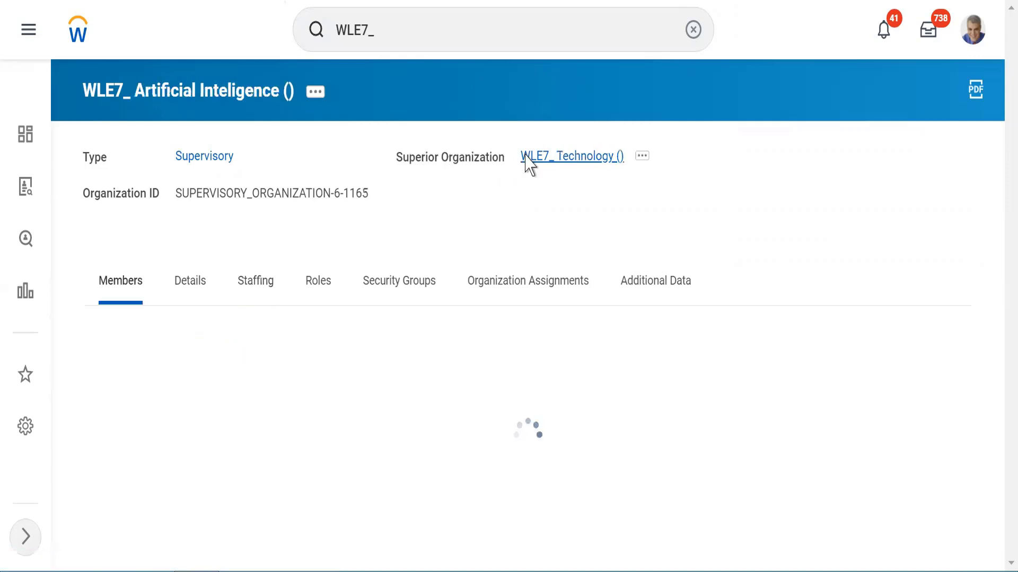
double_click(252, 290)
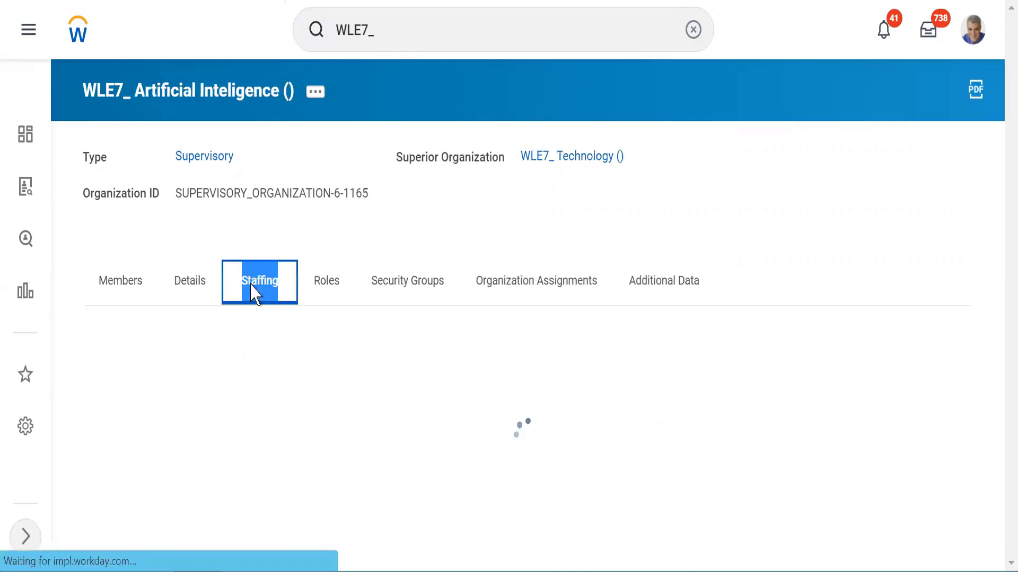
drag(195, 350, 272, 347)
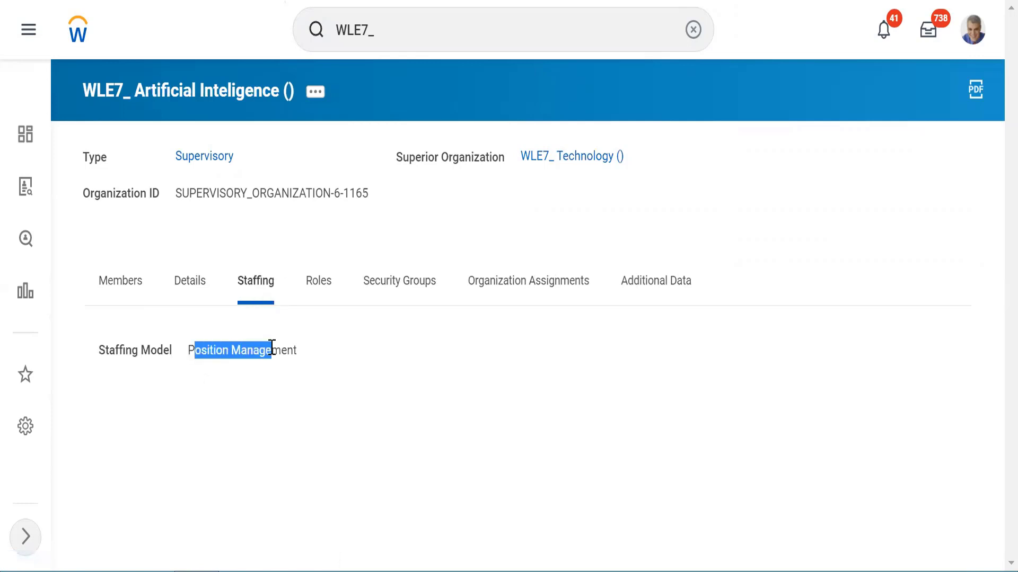
click(268, 248)
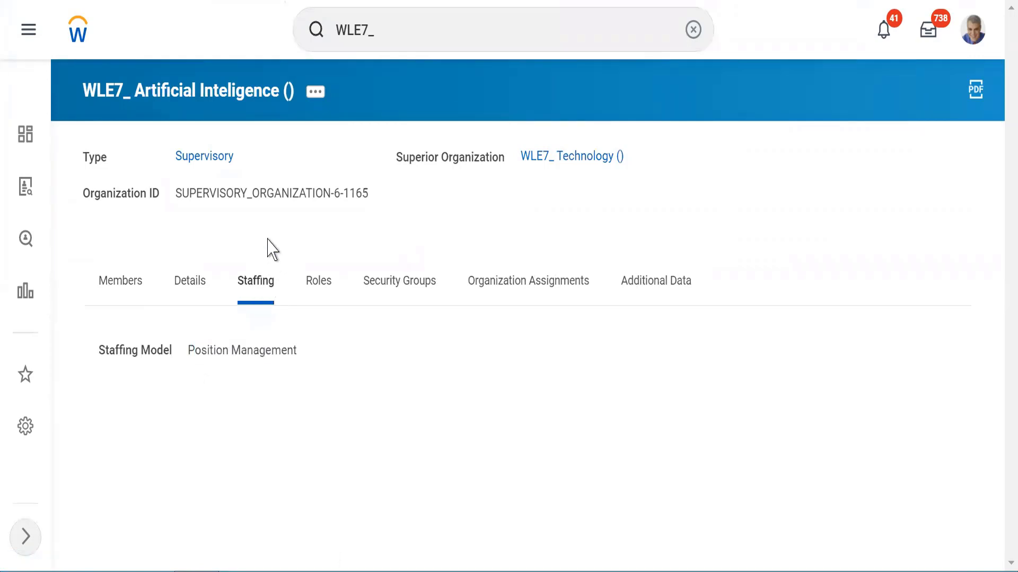
Step: From the organization's related actions, choose Staffing > Create Position
click(316, 93)
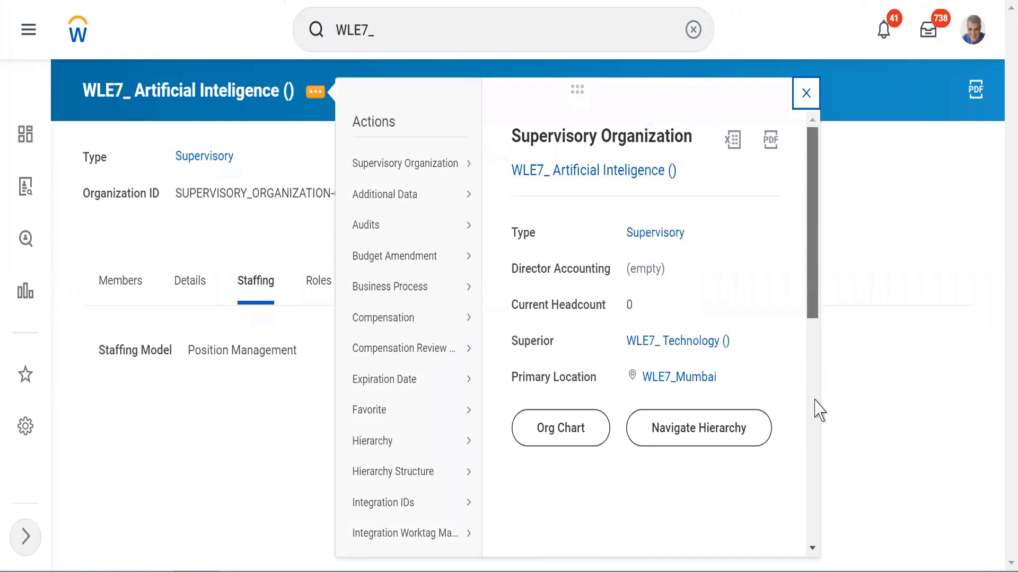
scroll(816, 408, down, 7)
mouse_move(447, 485)
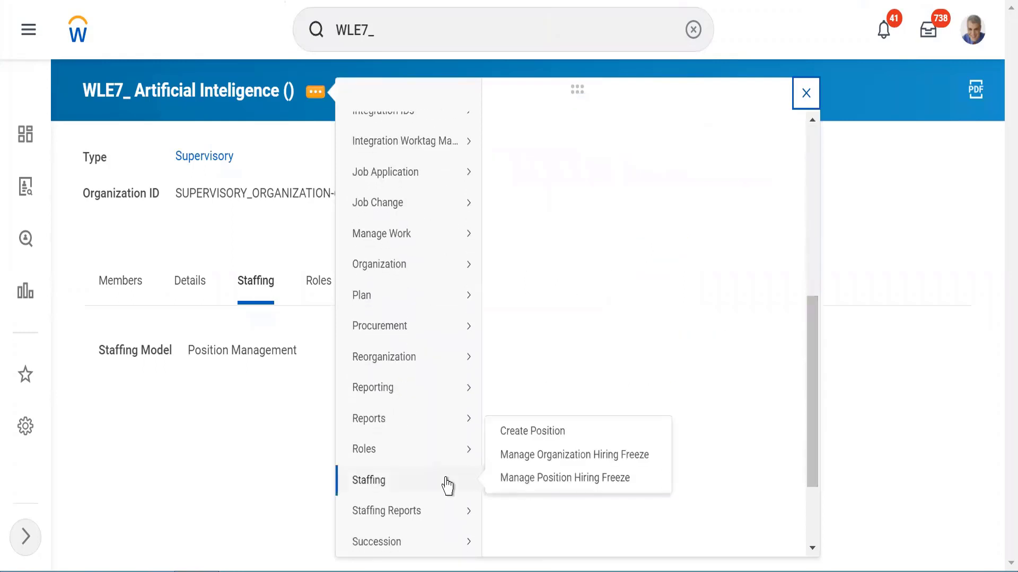
click(531, 436)
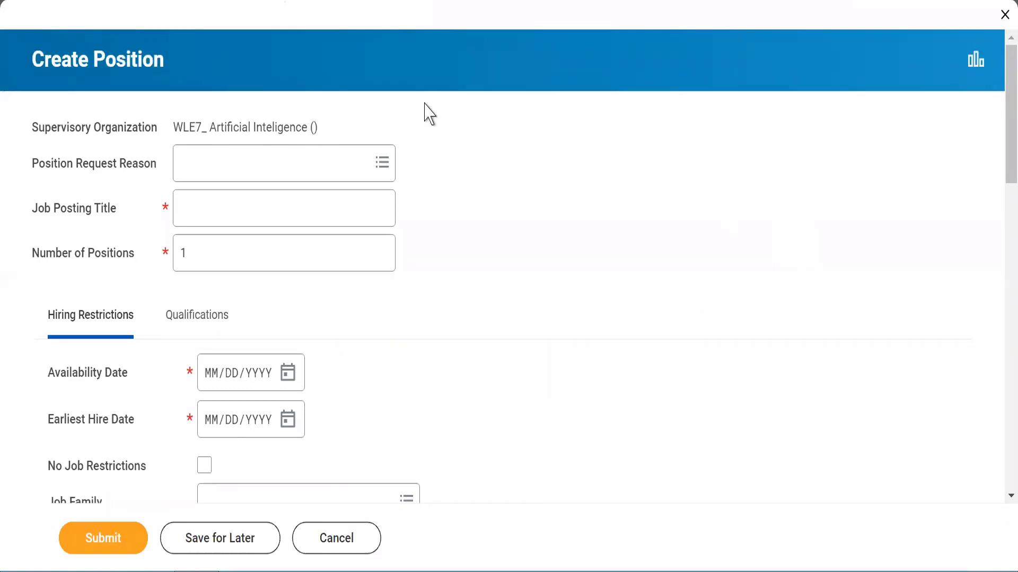
Step: Set the position request reason to Position Request > Understaffed
click(187, 159)
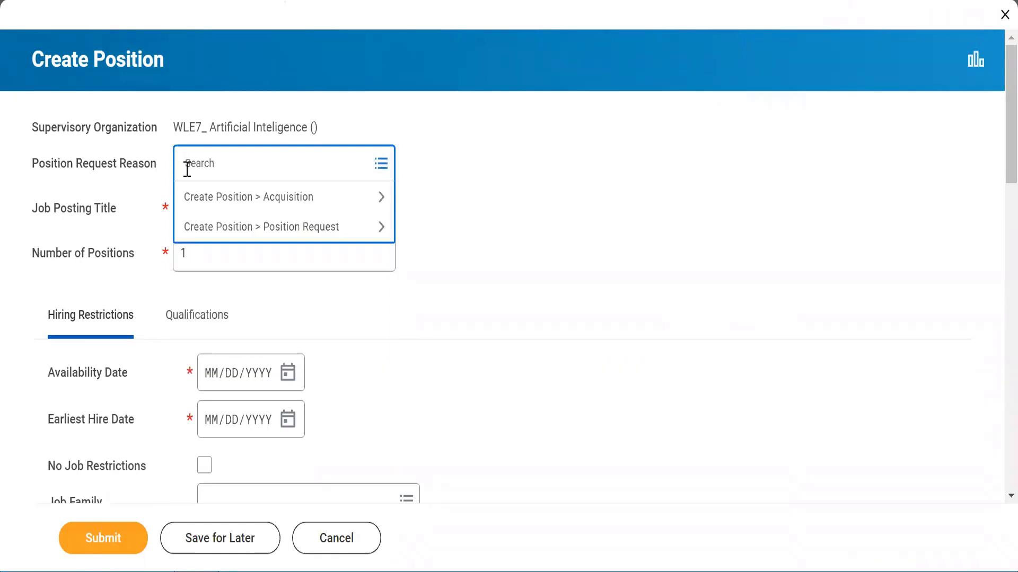
click(239, 237)
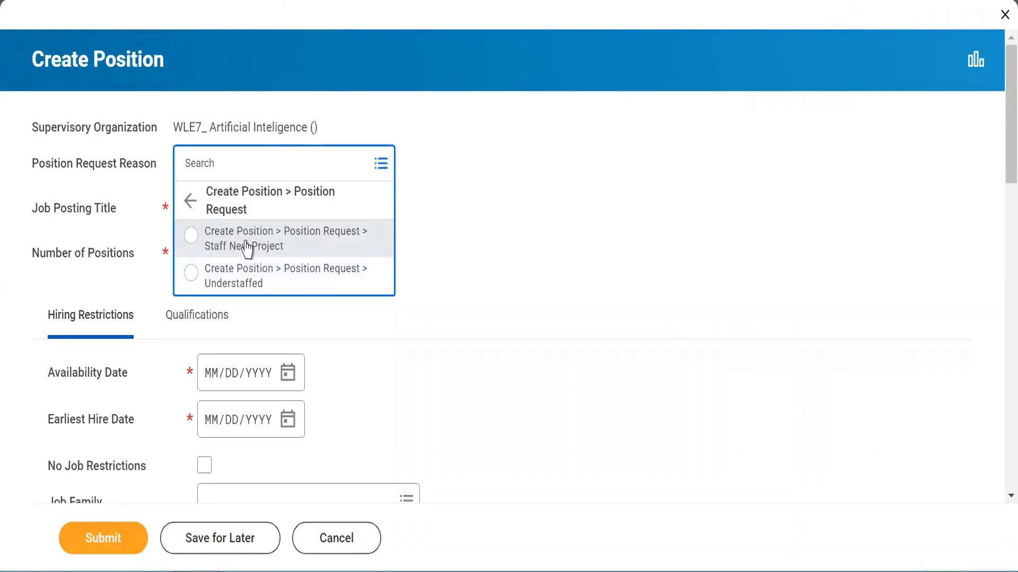
click(255, 247)
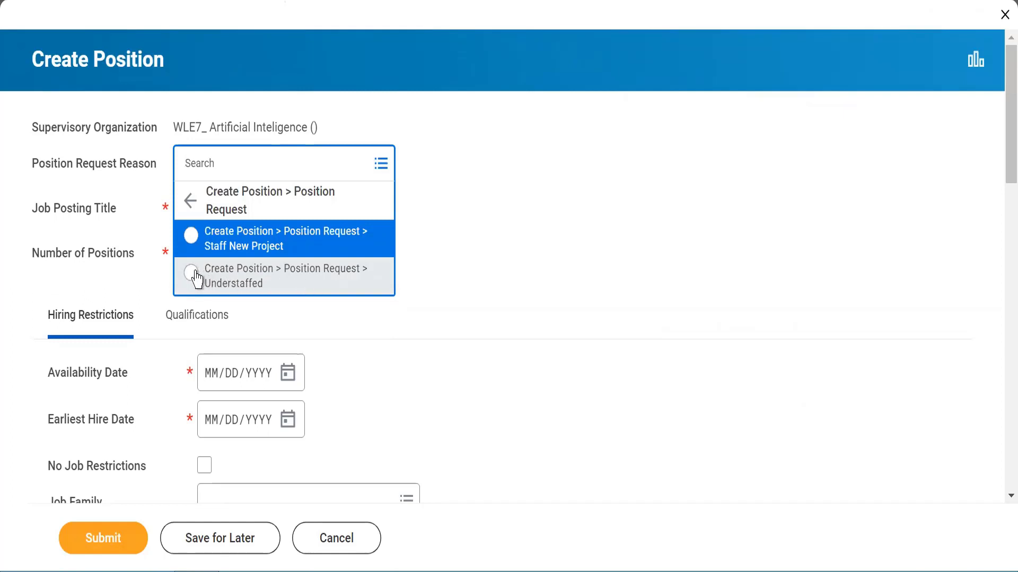
click(196, 276)
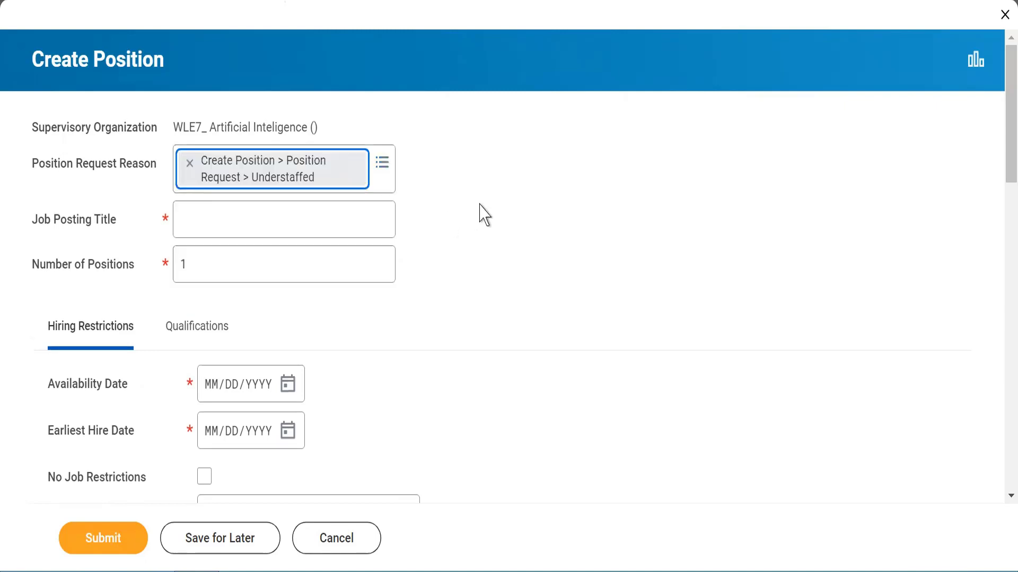
Step: Enter 'Account Executive' as the job posting title, keeping Number of Positions at 1
click(196, 223)
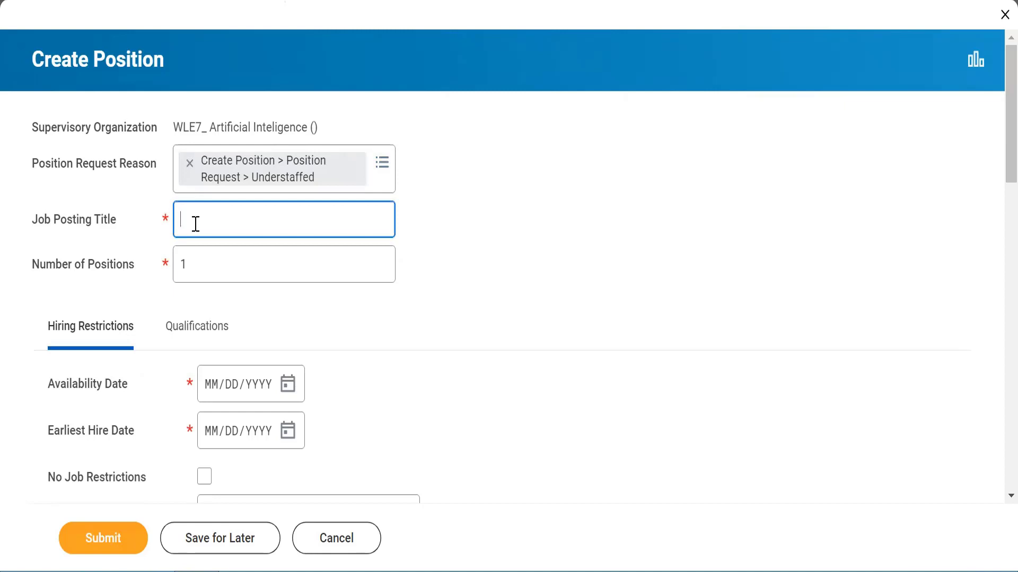
text(Account)
key(BackSpace)
key(BackSpace)
key(BackSpace)
key(BackSpace)
key(BackSpace)
key(BackSpace)
text(Account Executive)
click(522, 285)
click(207, 259)
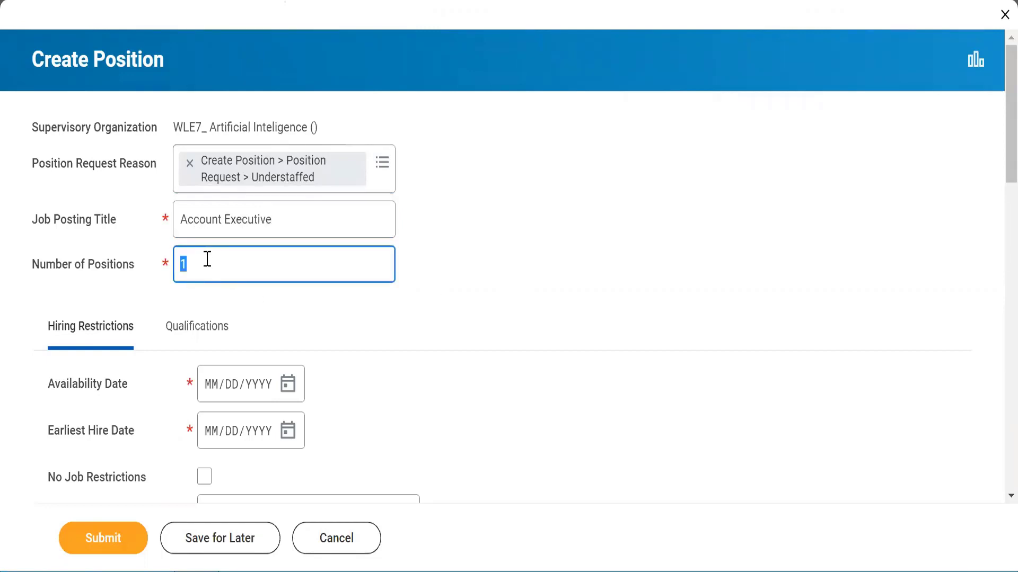
click(330, 308)
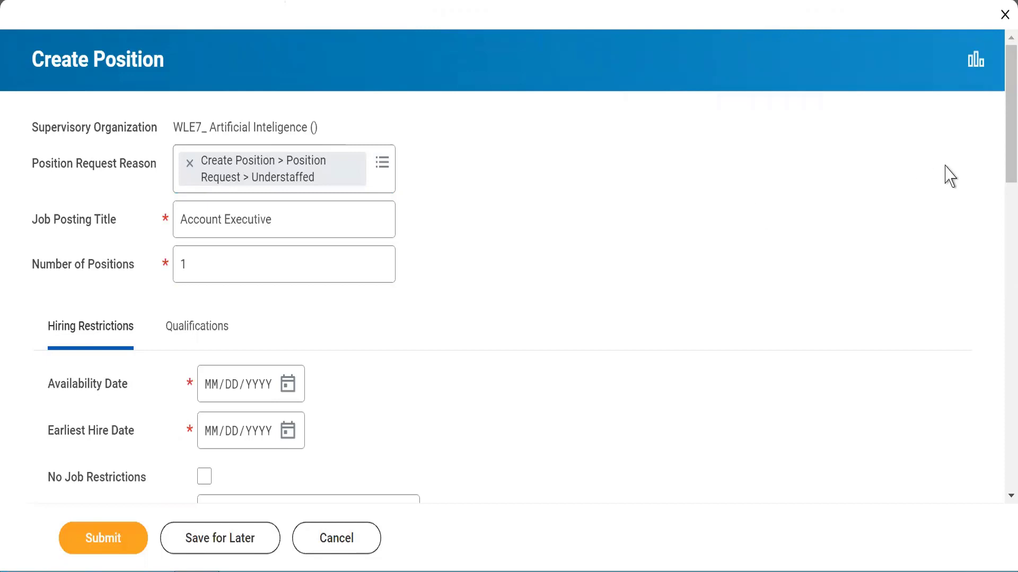
Step: Set both Availability Date and Earliest Hire Date to 07/21/2022
drag(1001, 168, 1000, 240)
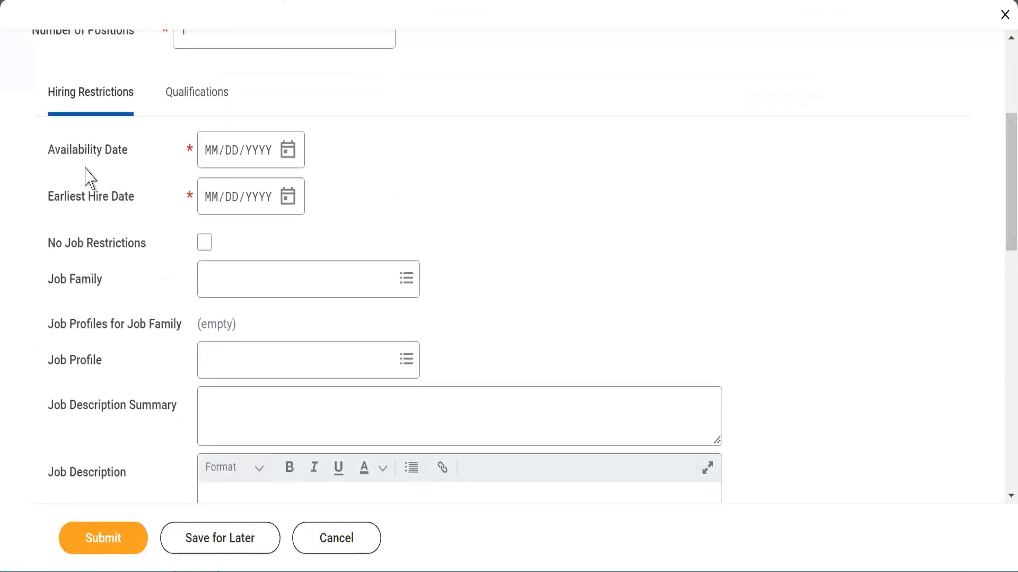
click(287, 154)
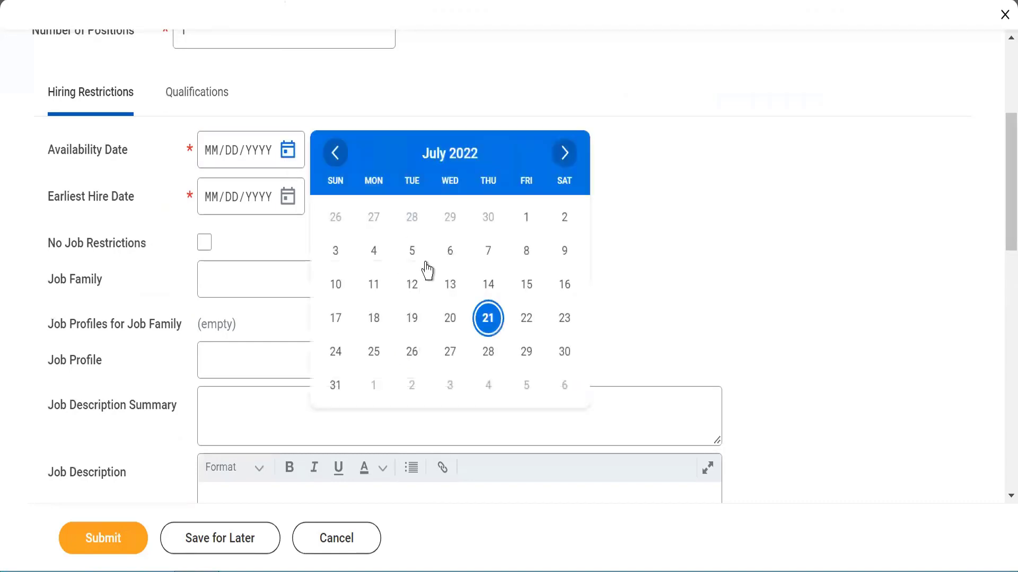
click(488, 324)
click(361, 191)
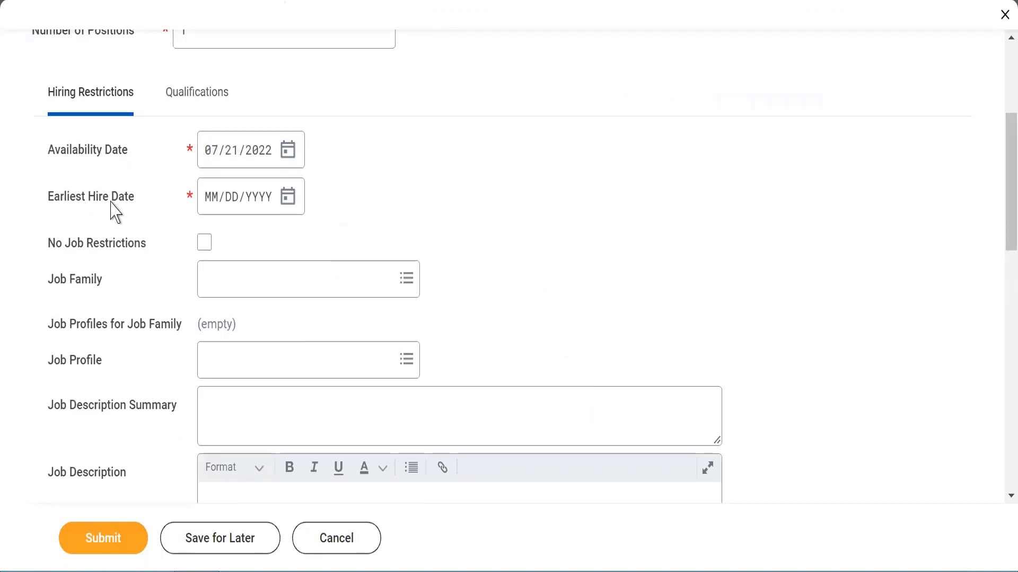
click(291, 206)
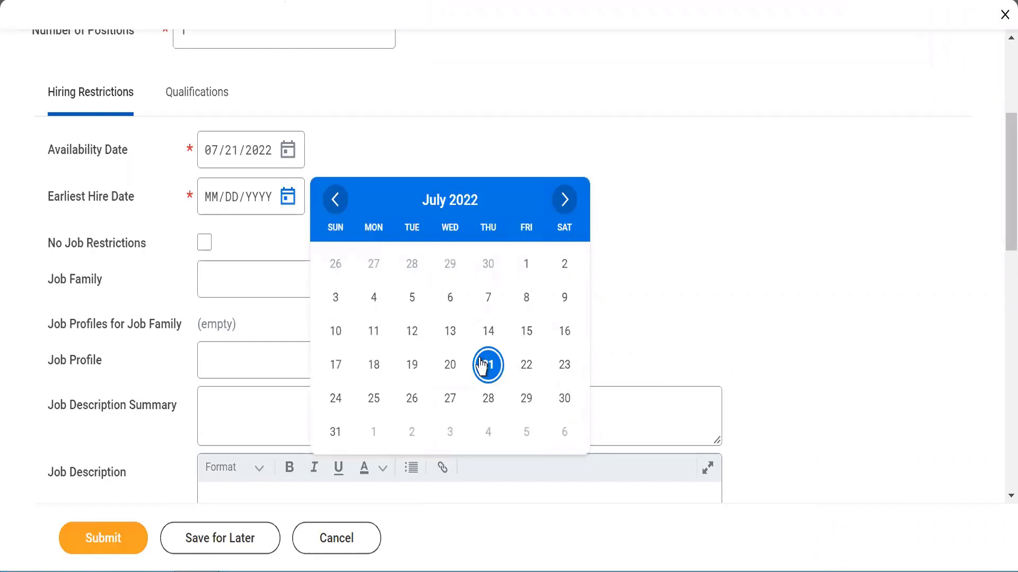
click(486, 367)
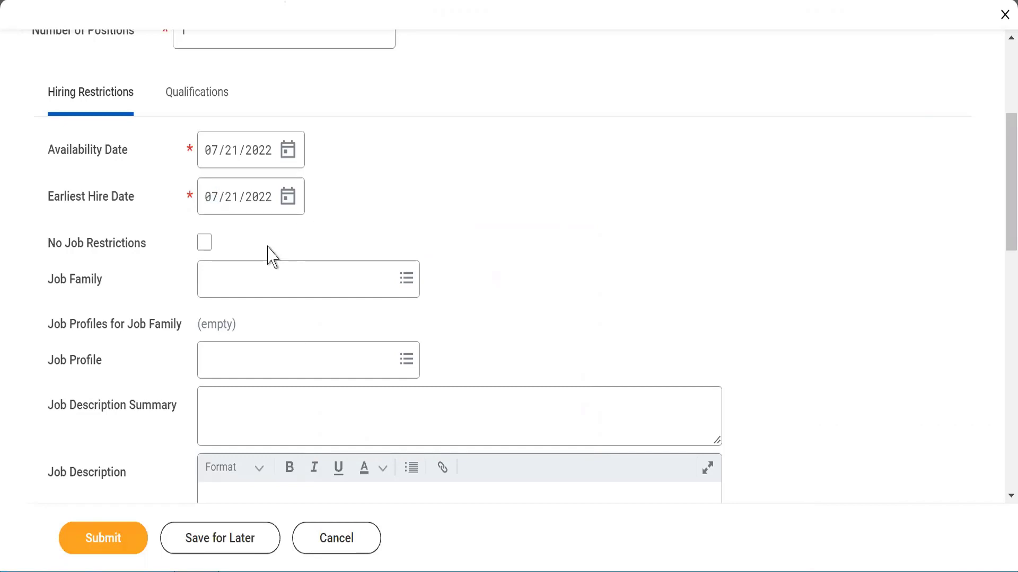
drag(50, 291, 66, 290)
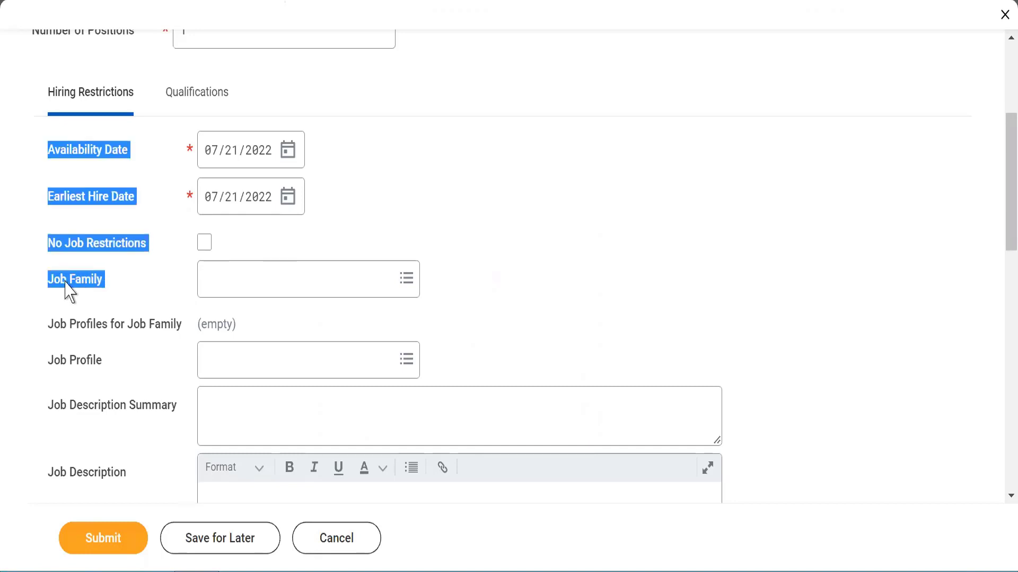
Step: Choose WLE7_Account Executive as the job family
click(66, 283)
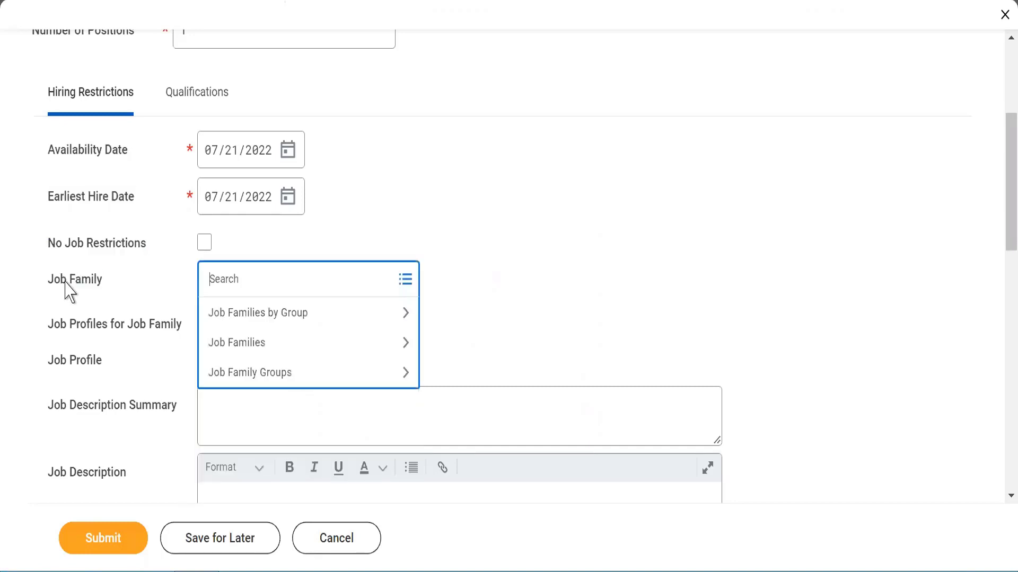
text(WLE7_)
key(Return)
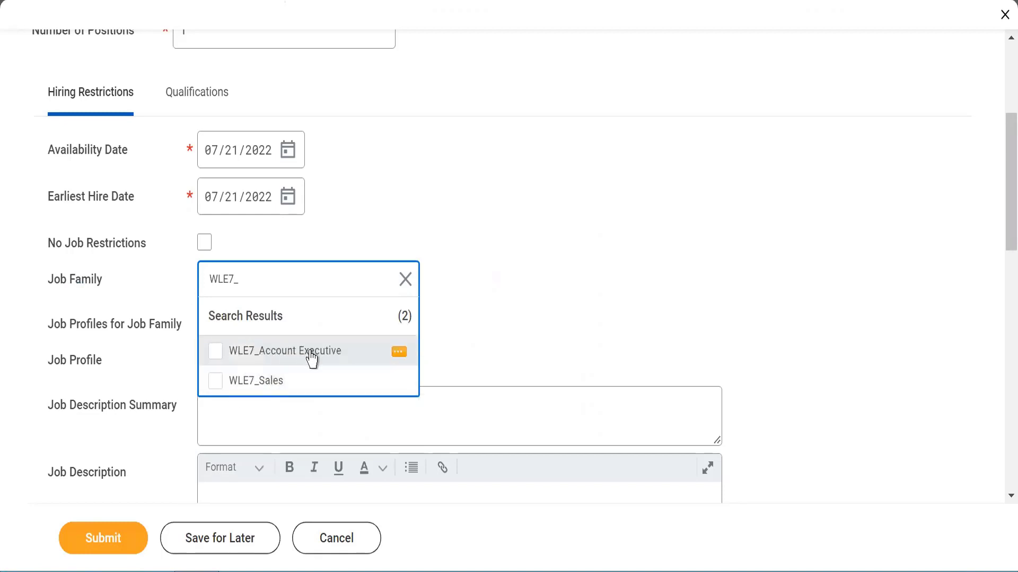
click(218, 358)
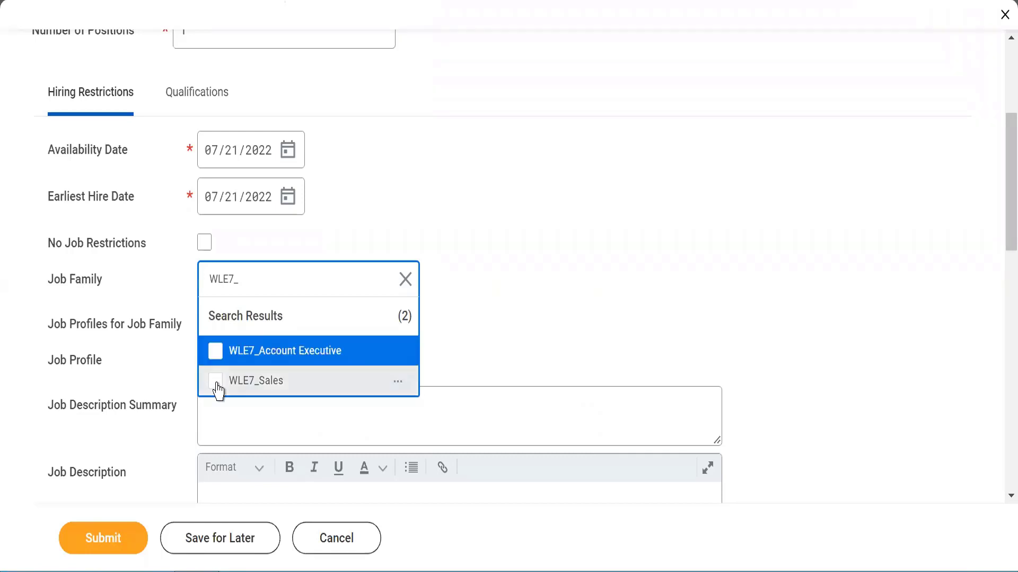
click(216, 351)
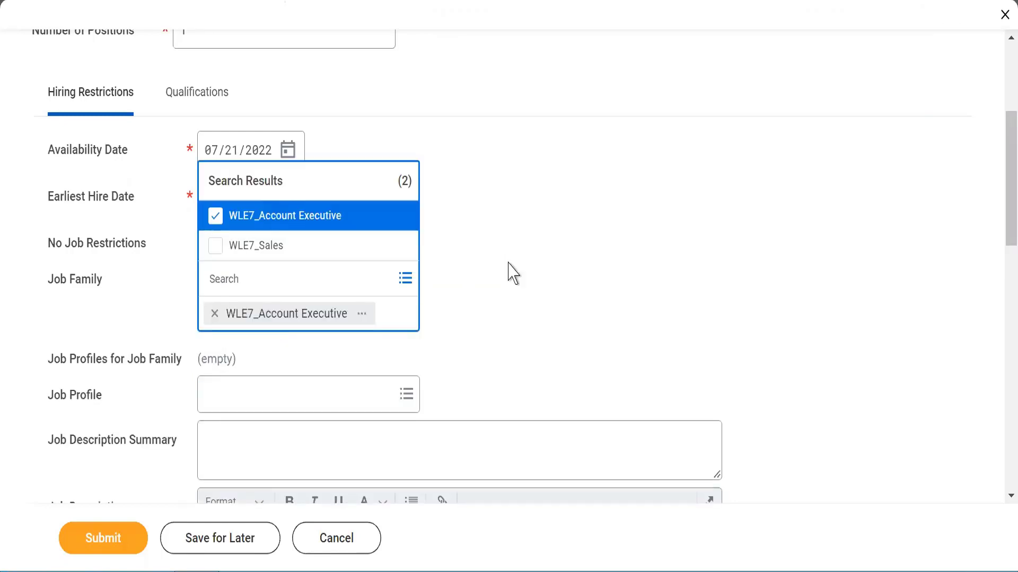
click(509, 265)
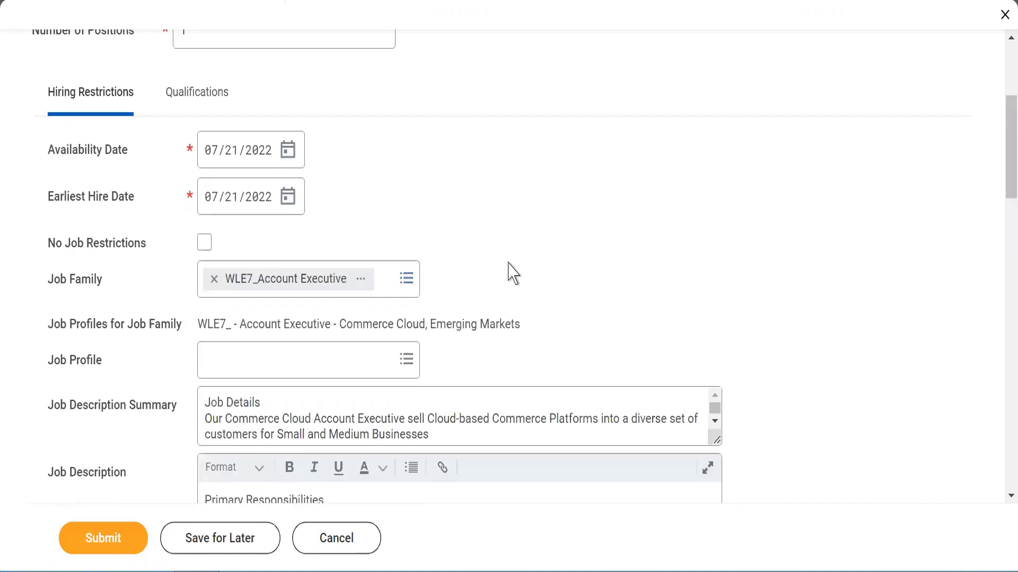
Step: Select WLE7_ - Account Executive - Commerce Cloud, Emerging Markets as the job profile
triple_click(201, 321)
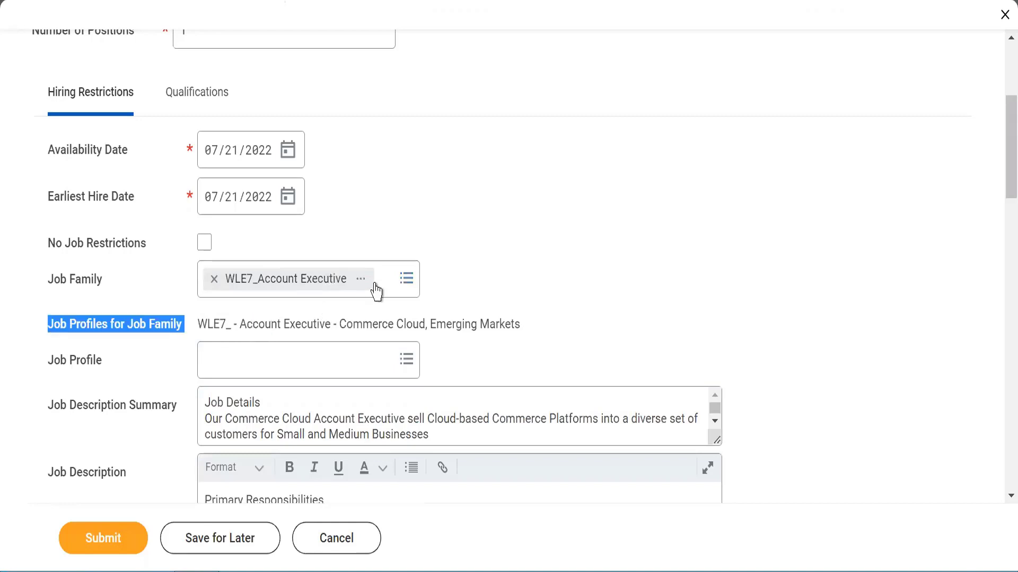
drag(415, 318, 528, 325)
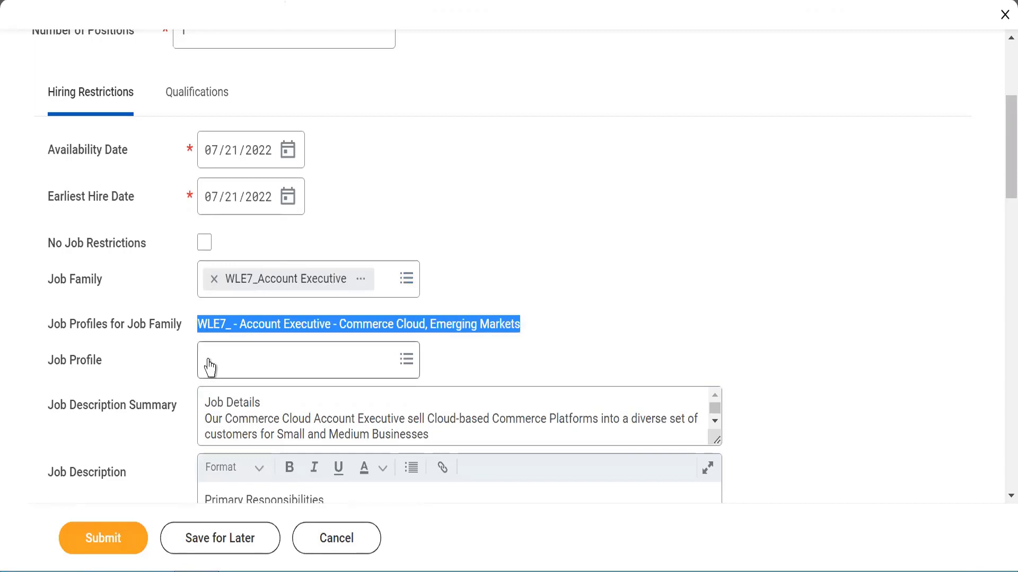
mouse_move(209, 367)
click(208, 366)
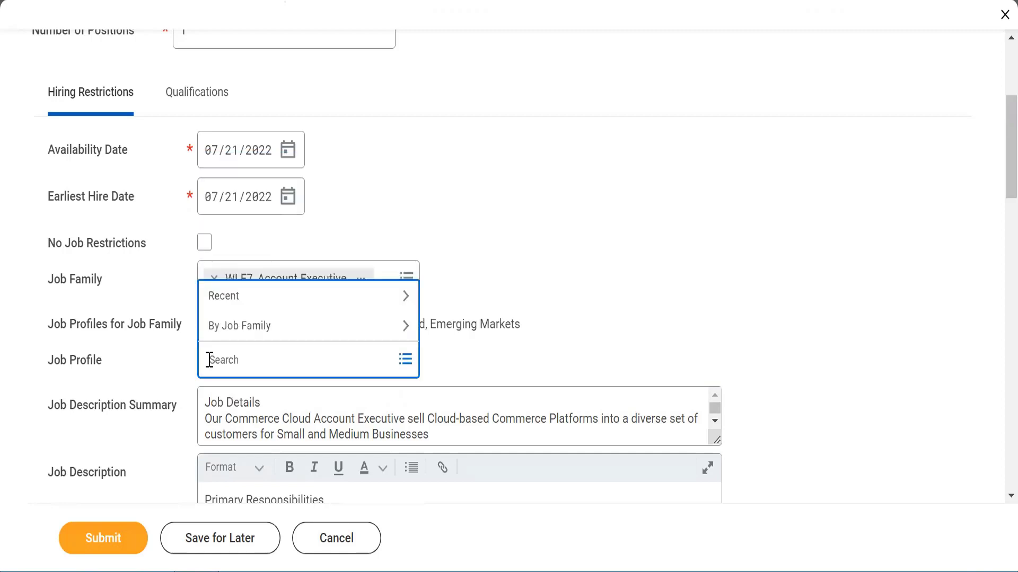
triple_click(440, 323)
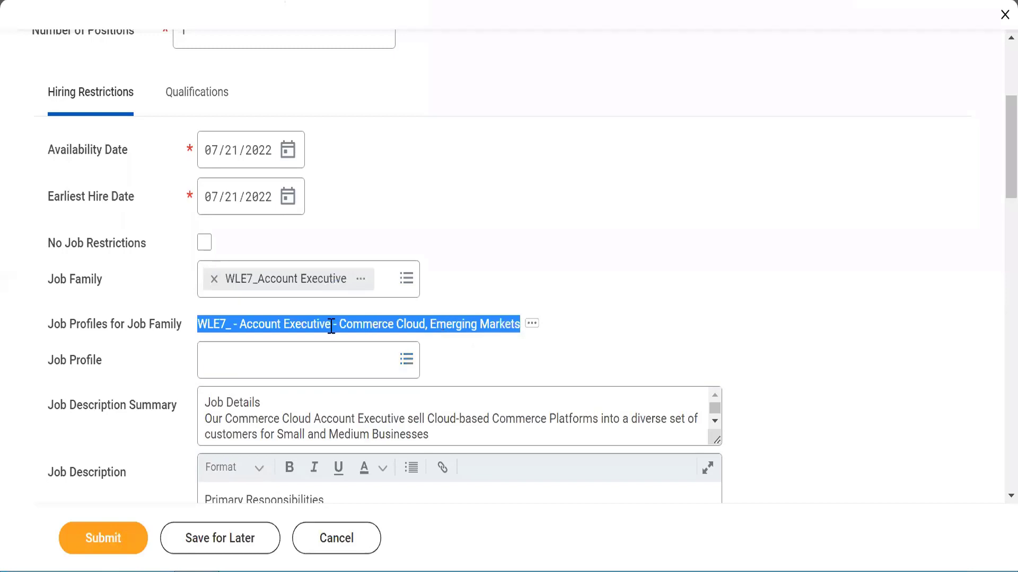
click(256, 360)
text(WLE)
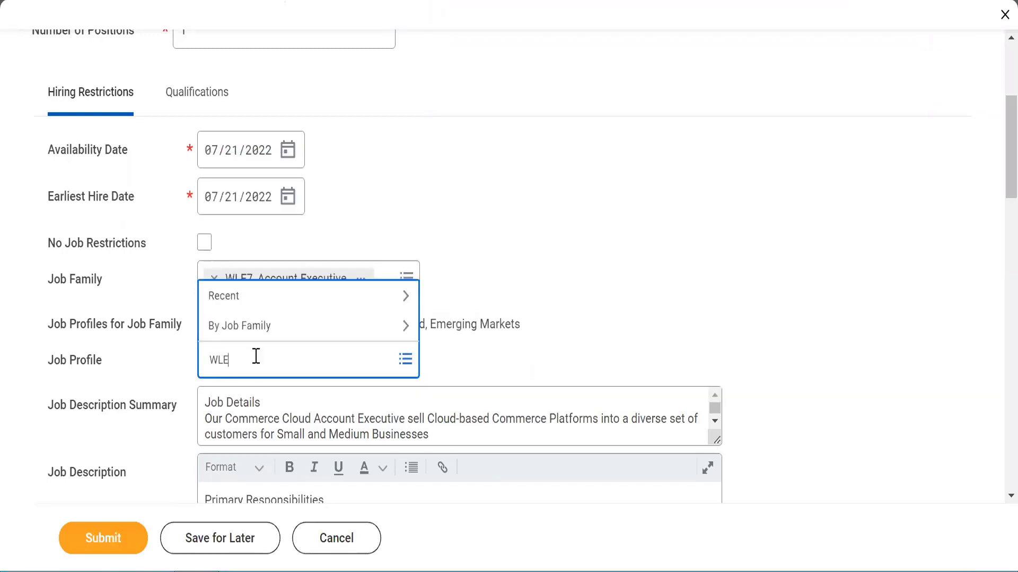
text(7)
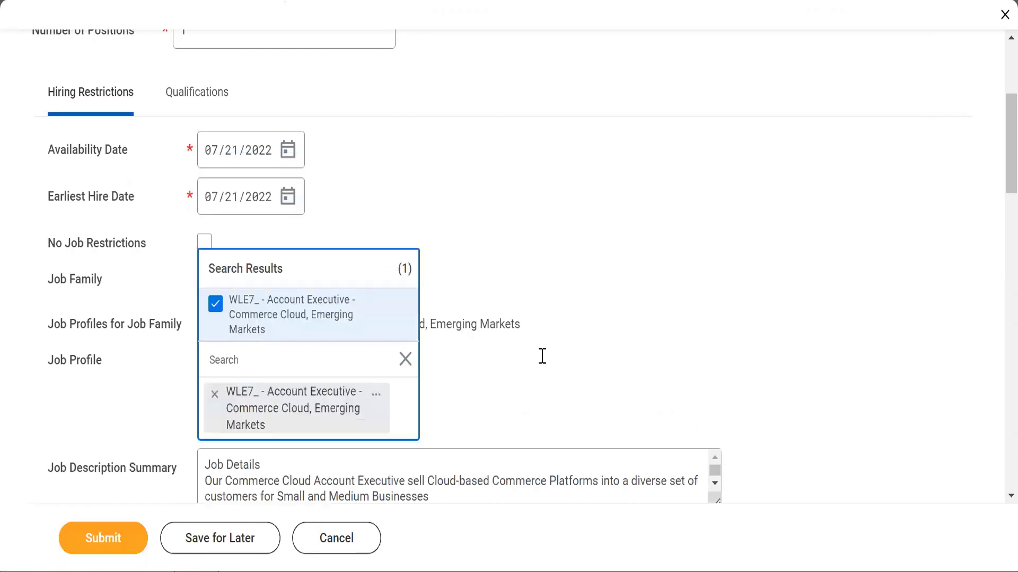
click(564, 360)
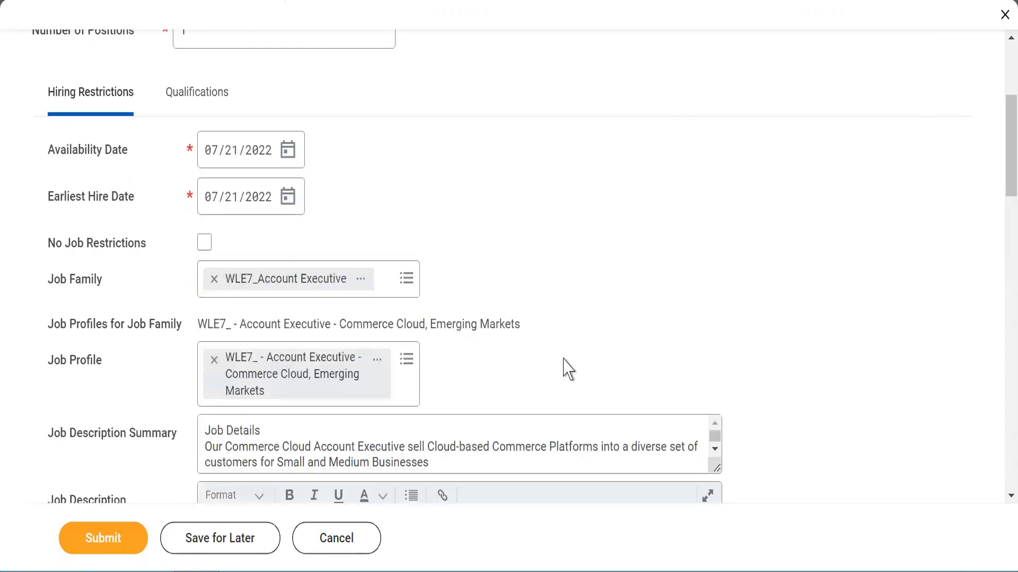
scroll(500, 364, down, 5)
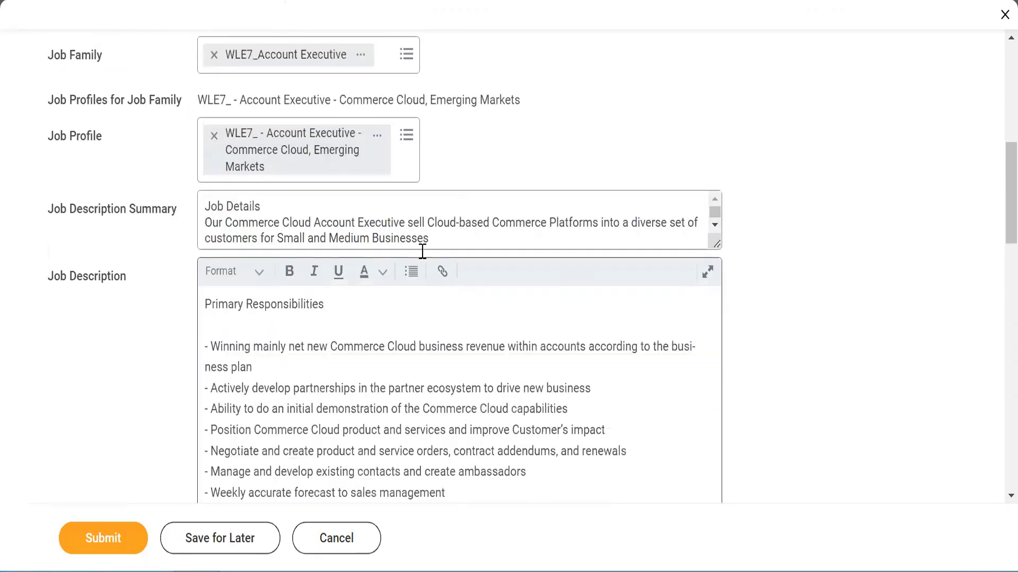
drag(210, 214, 391, 235)
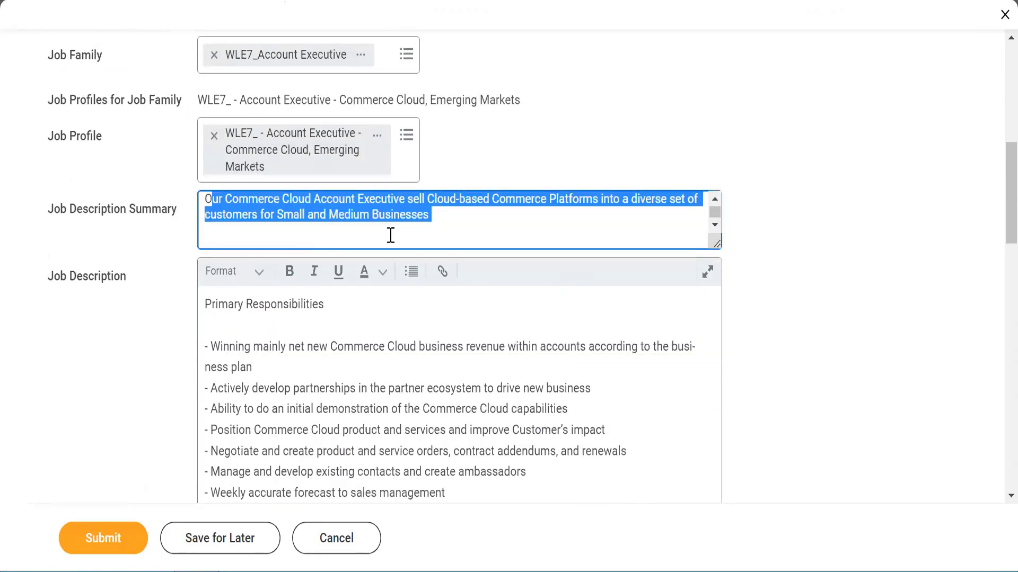
triple_click(452, 419)
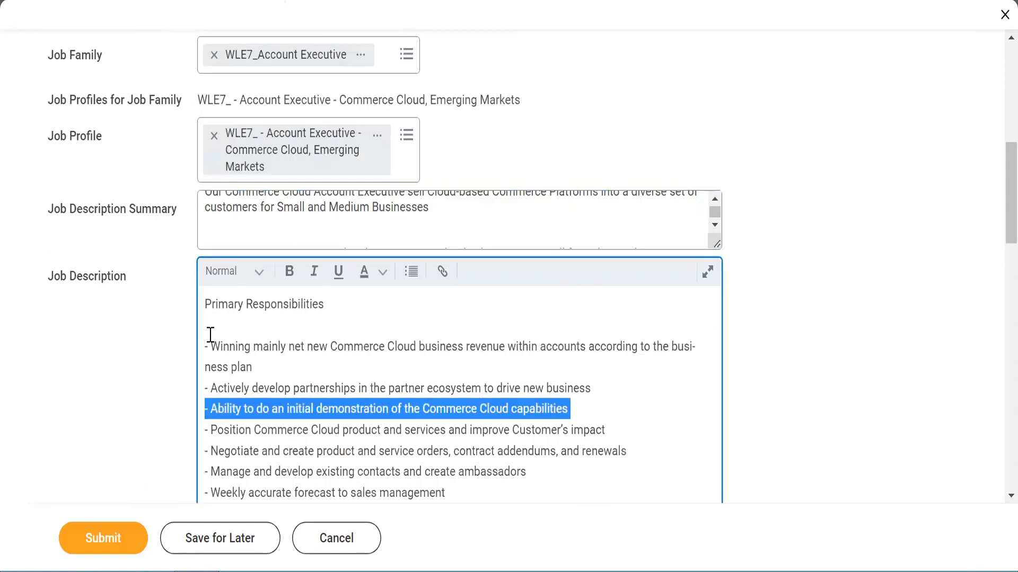
drag(210, 334, 258, 472)
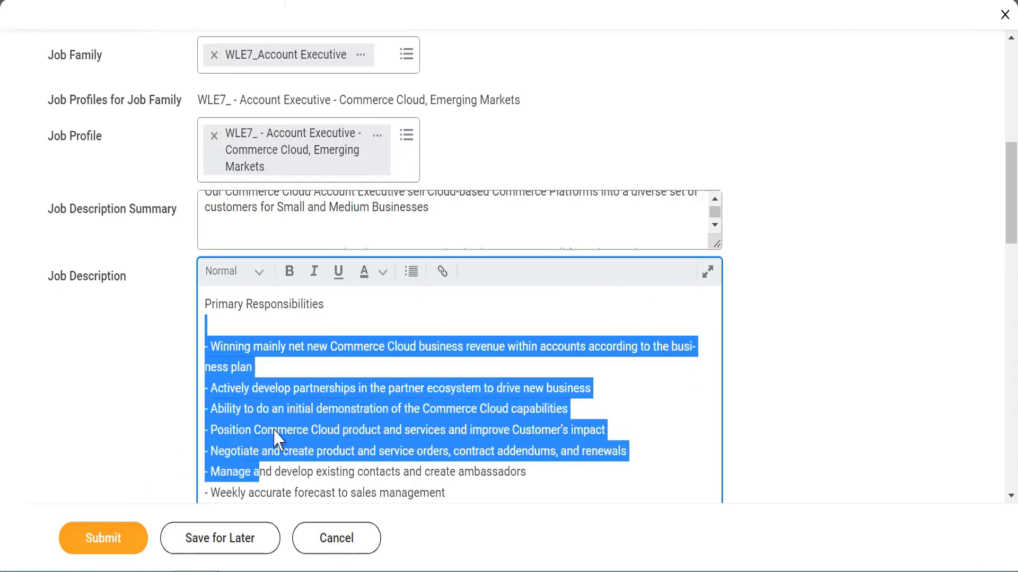
click(784, 335)
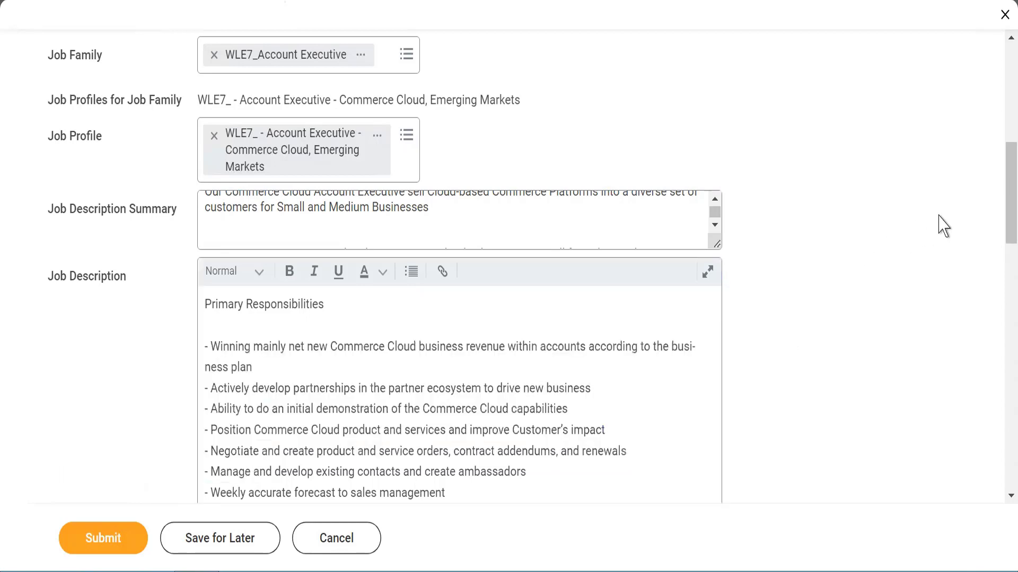
scroll(997, 214, down, 2)
drag(997, 215, 997, 338)
Step: Set the position's location to WLE7_Mumbai
scroll(1001, 347, down, 2)
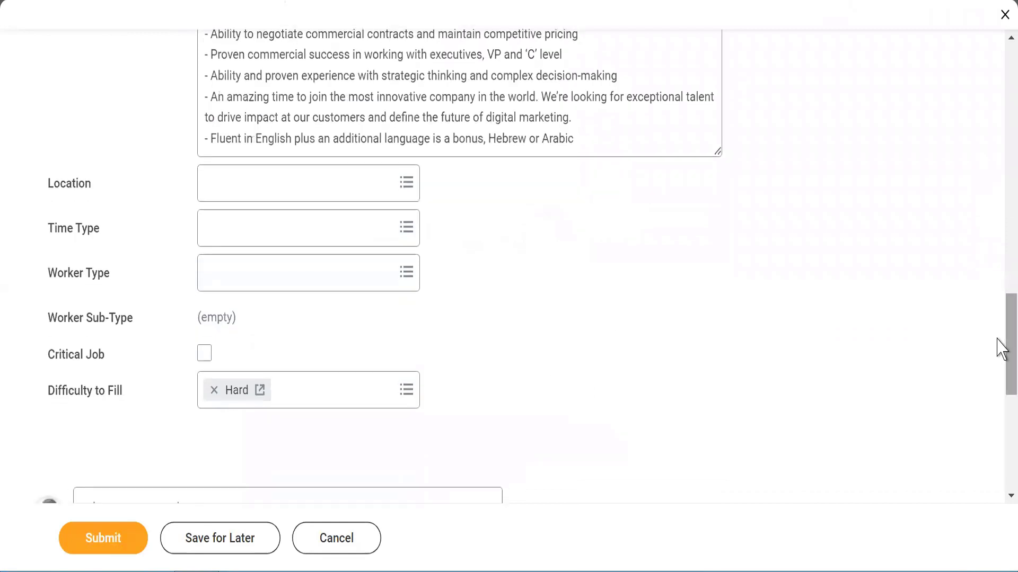
click(232, 199)
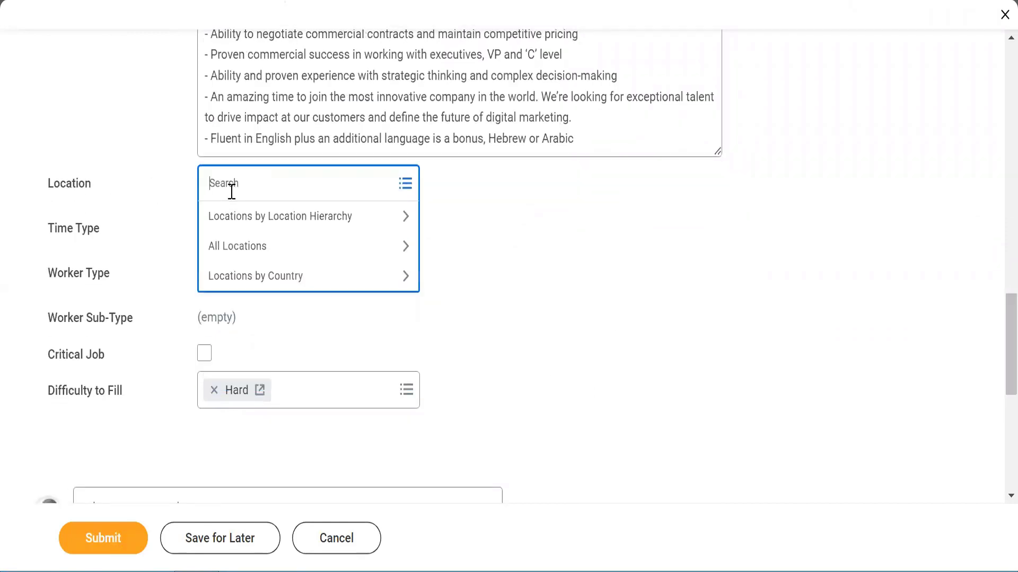
text(WLE7_)
key(Return)
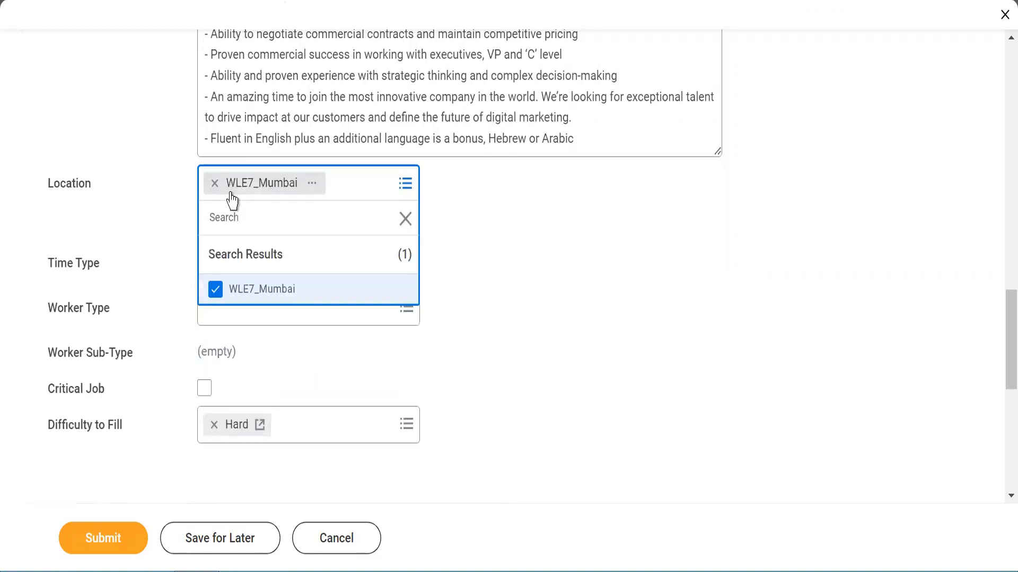
click(528, 243)
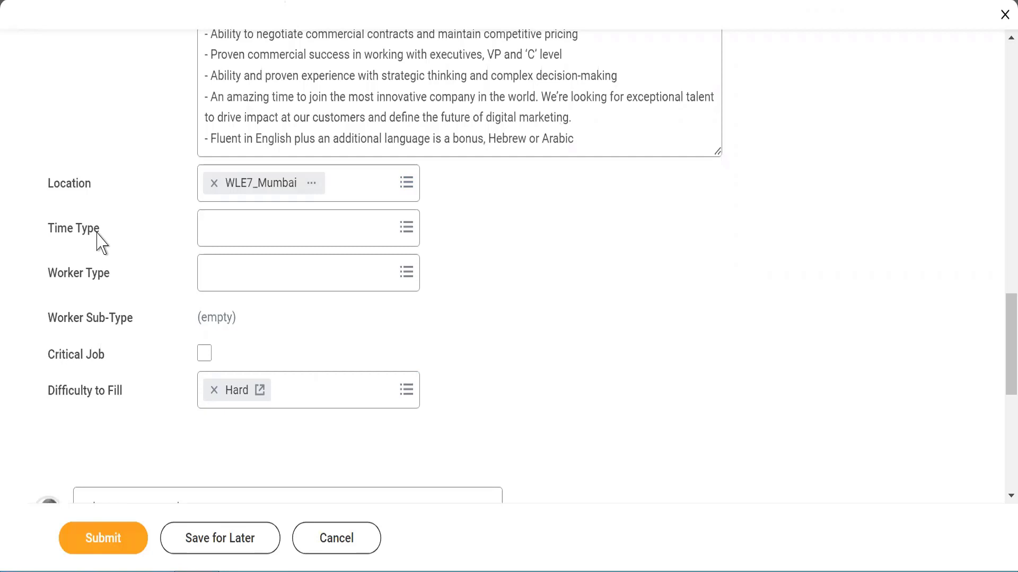
Step: Set Time Type to Full time, Worker Type to Employee, and Worker Sub-Type to Regular
click(217, 241)
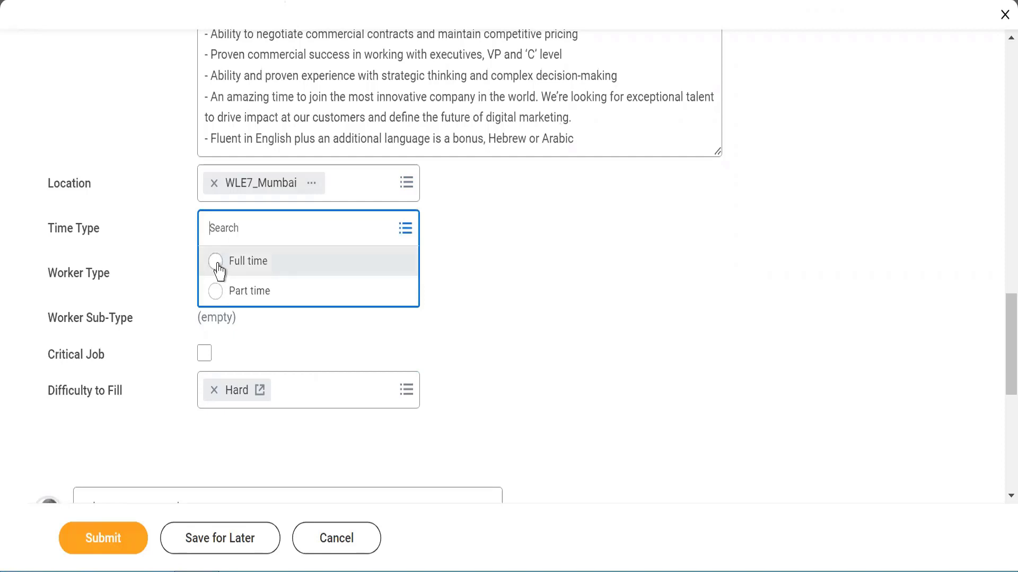
click(218, 265)
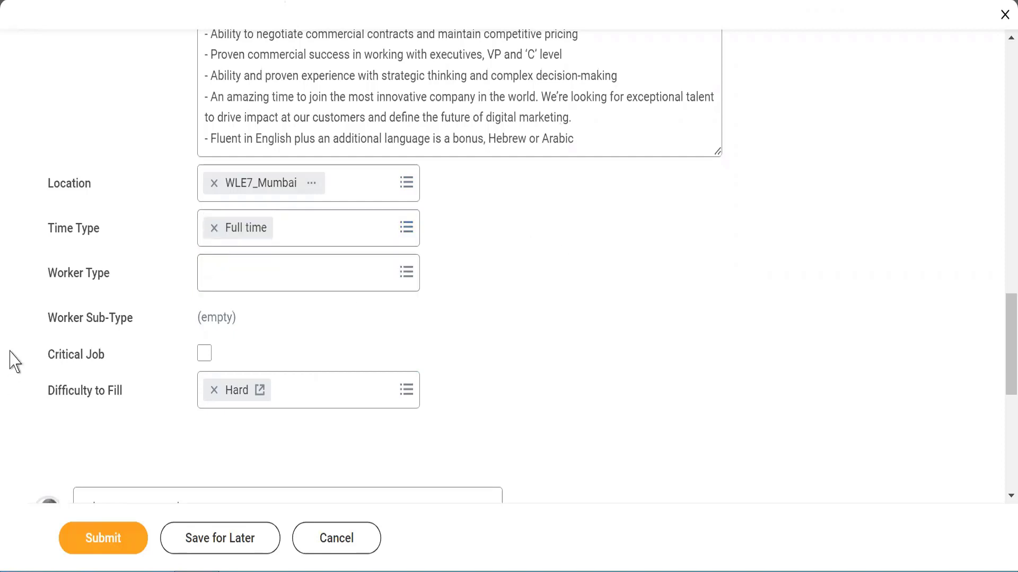
click(247, 278)
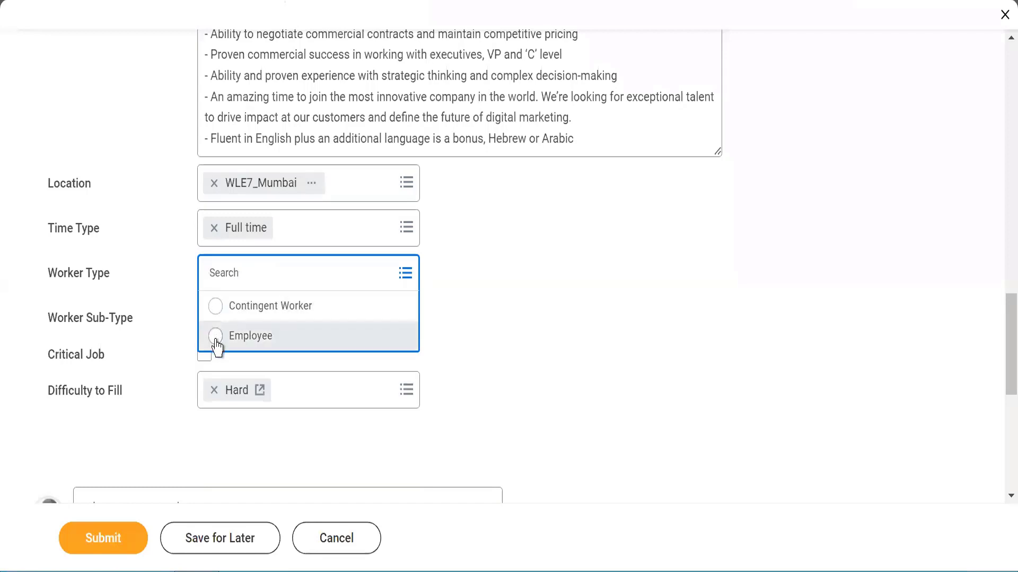
click(216, 339)
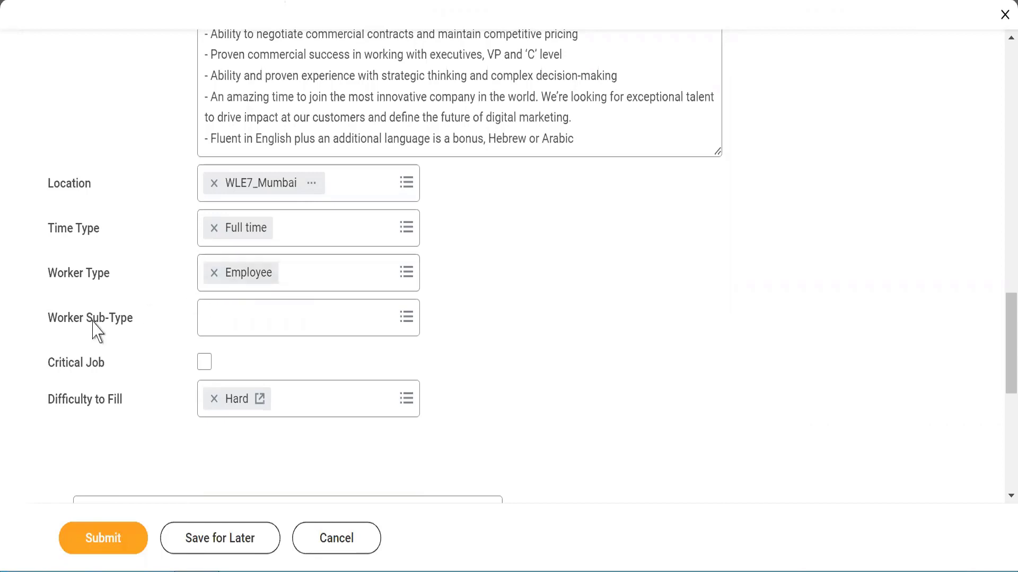
click(247, 318)
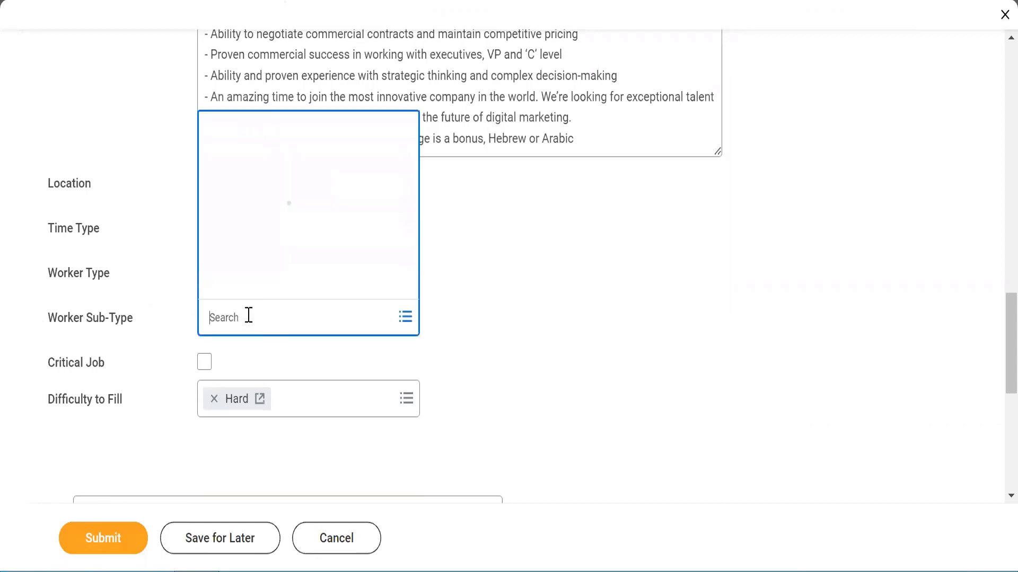
text(regula)
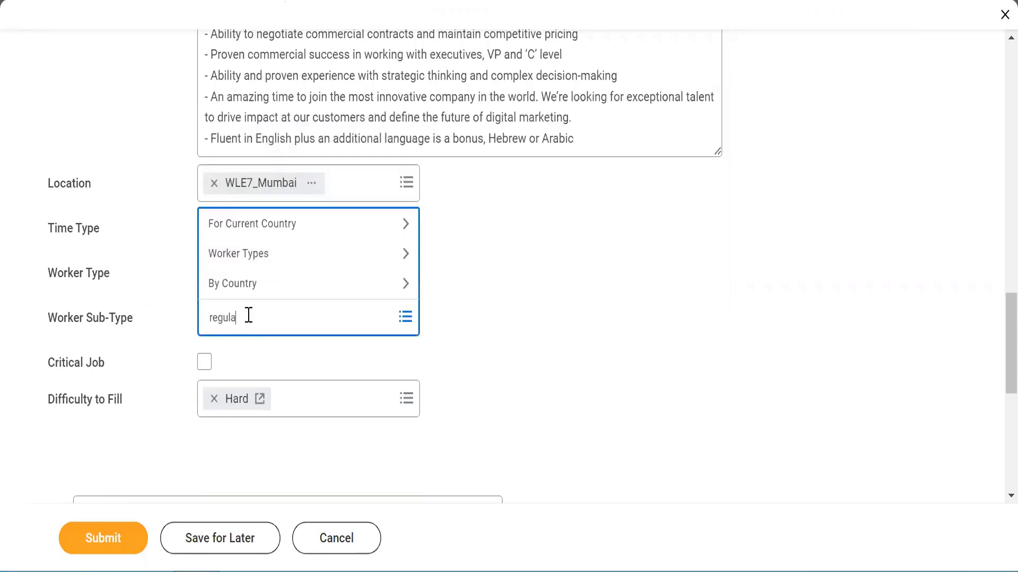
text(r)
key(Return)
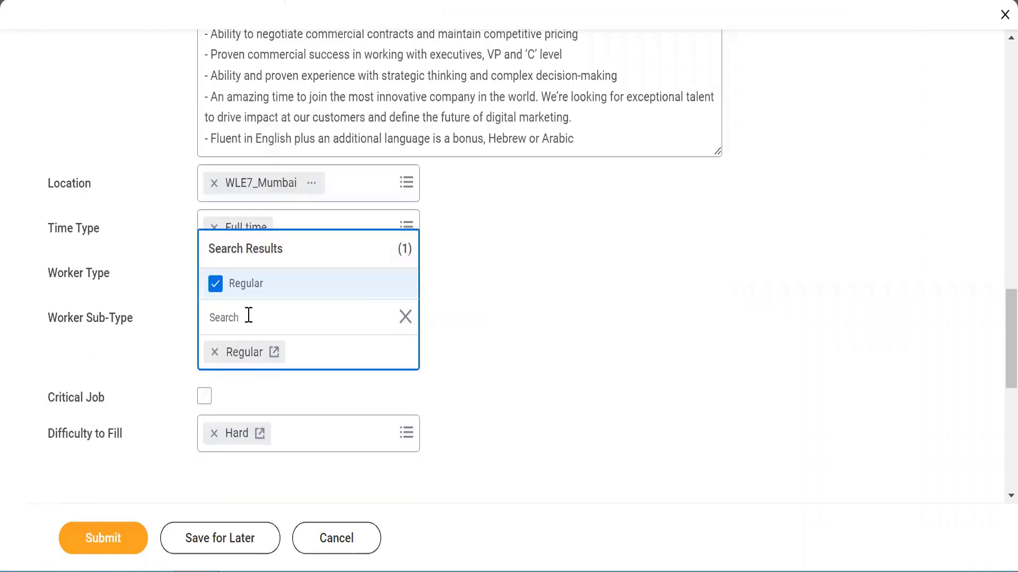
click(504, 293)
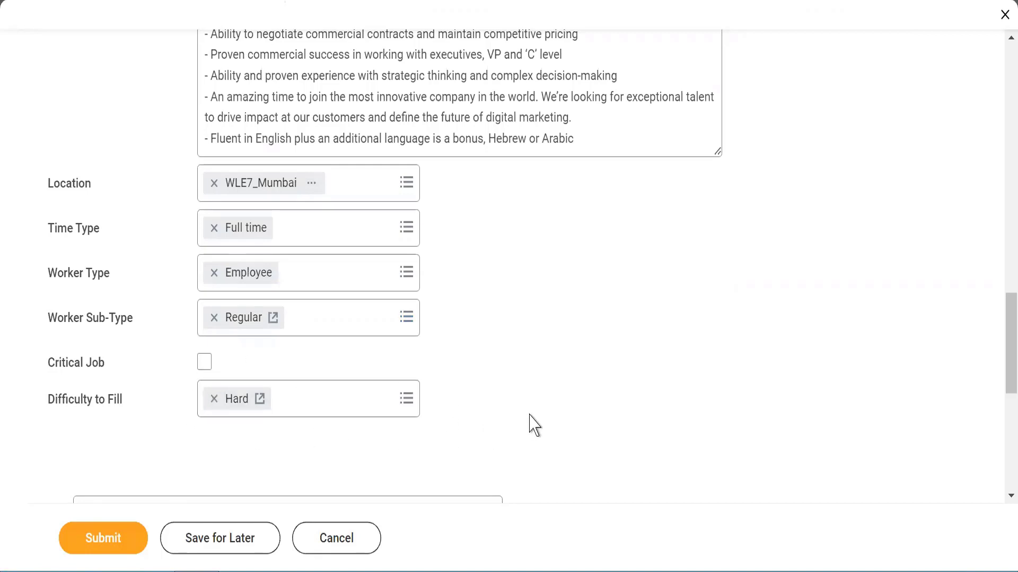
Step: Submit the completed Create Position form from the bottom of the page
scroll(998, 408, down, 5)
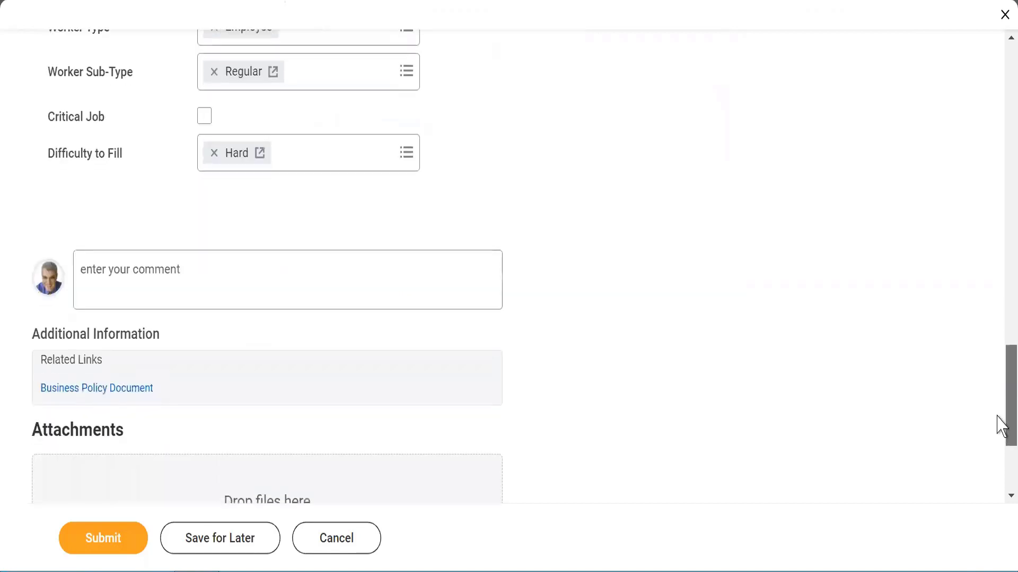
scroll(998, 426, down, 3)
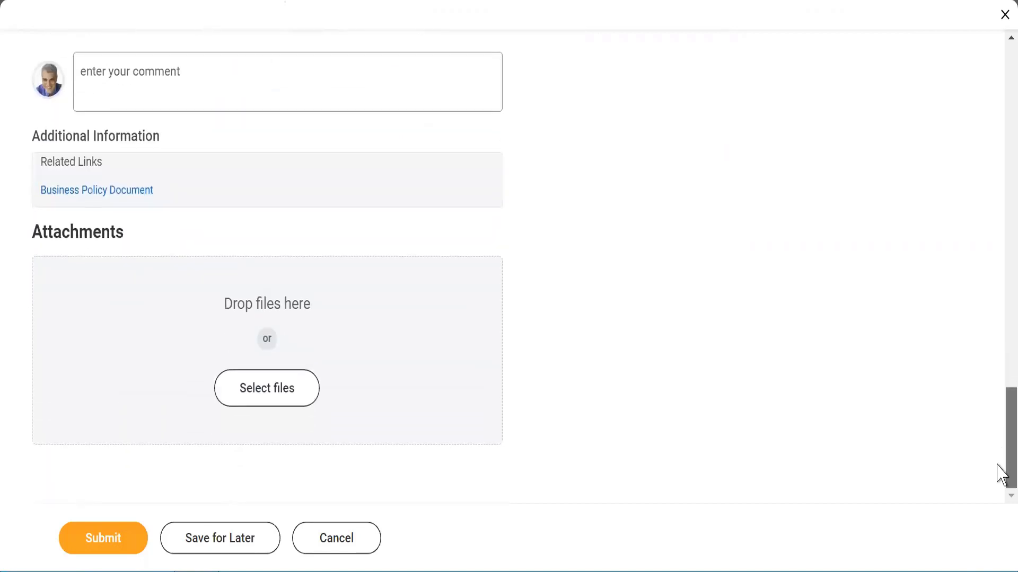
click(84, 538)
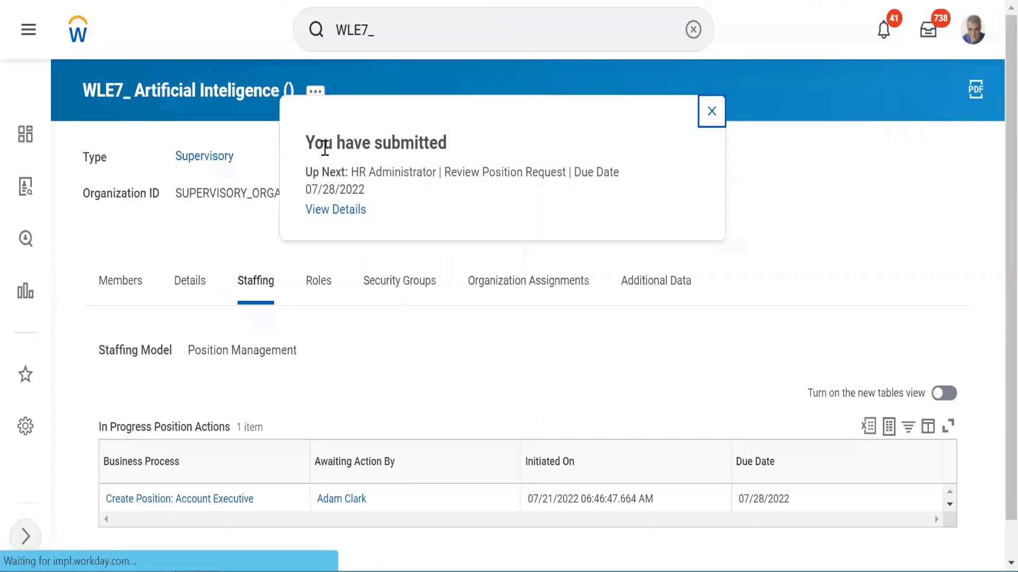
Step: Review the confirmation's next step, Review Position Request due 07/28/2022, then close it
drag(362, 141, 440, 149)
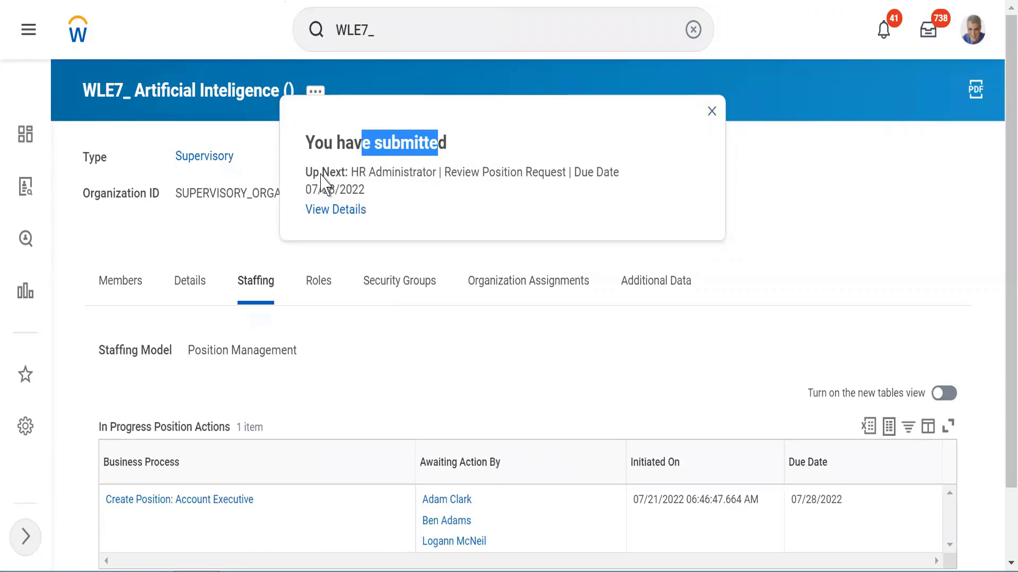
drag(322, 173, 647, 177)
click(449, 174)
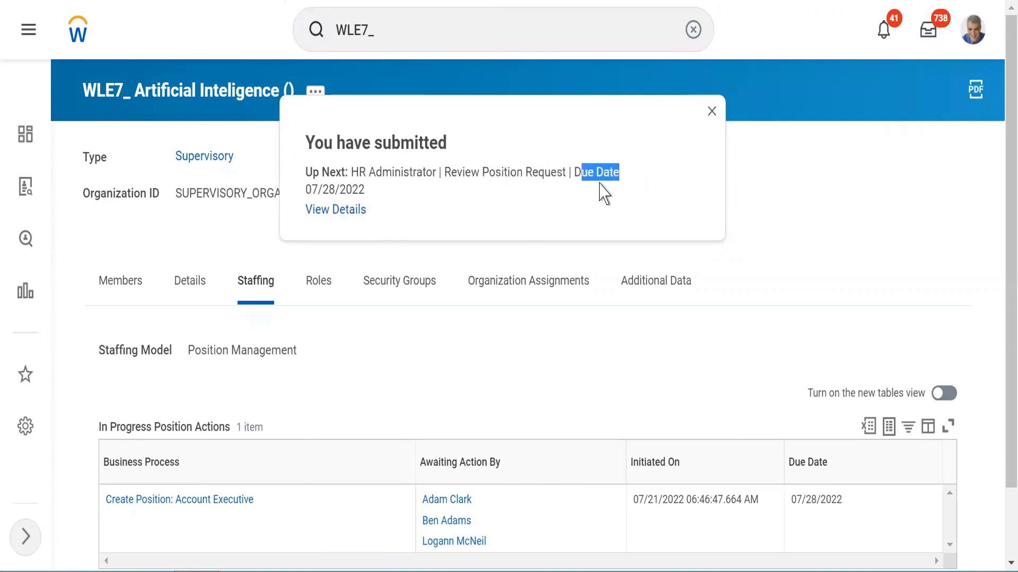
drag(314, 194, 339, 212)
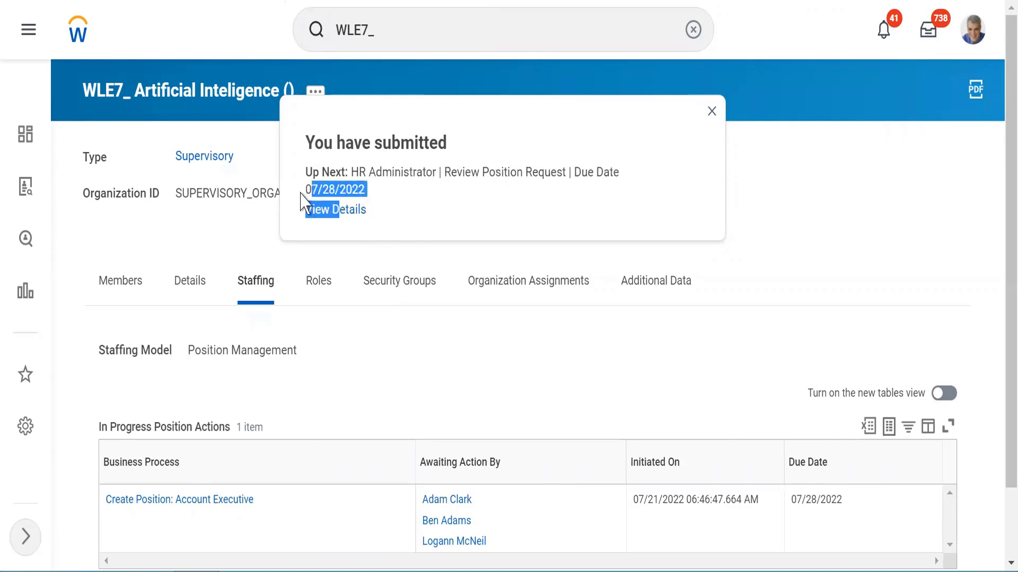
click(392, 199)
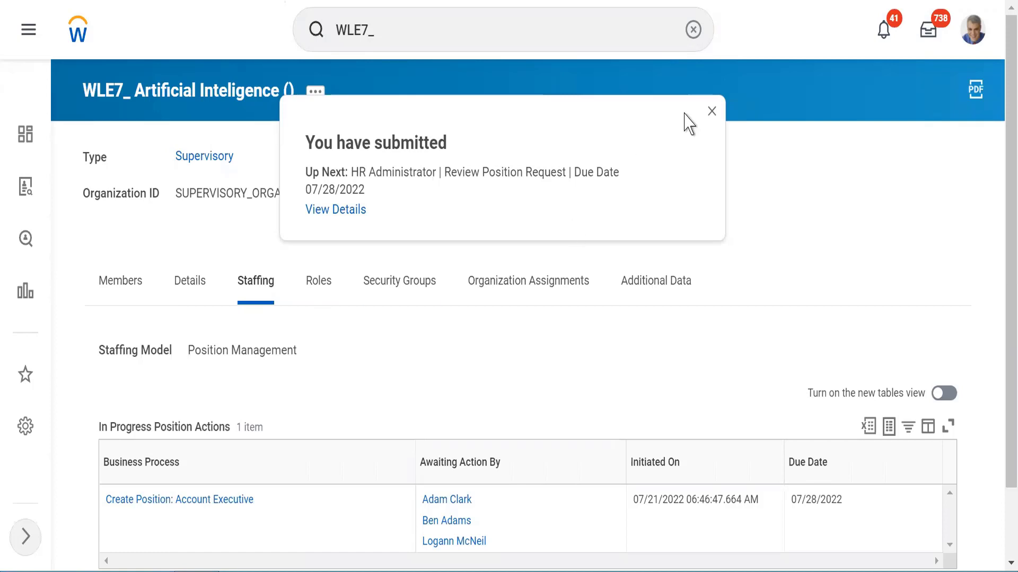
click(713, 110)
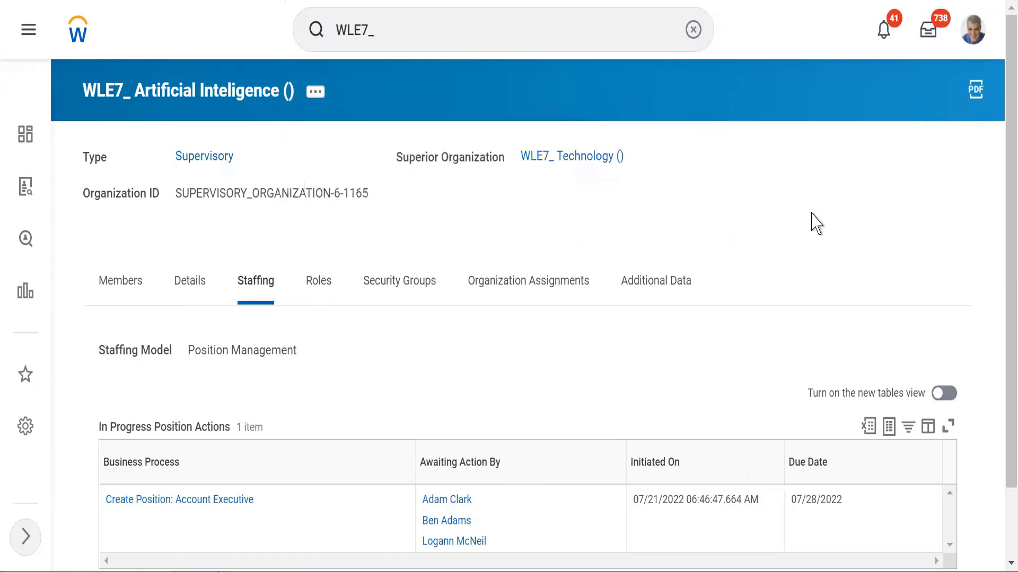
Step: Check In Progress Position Actions for Create Position: Account Executive, then return to the top
scroll(815, 223, down, 3)
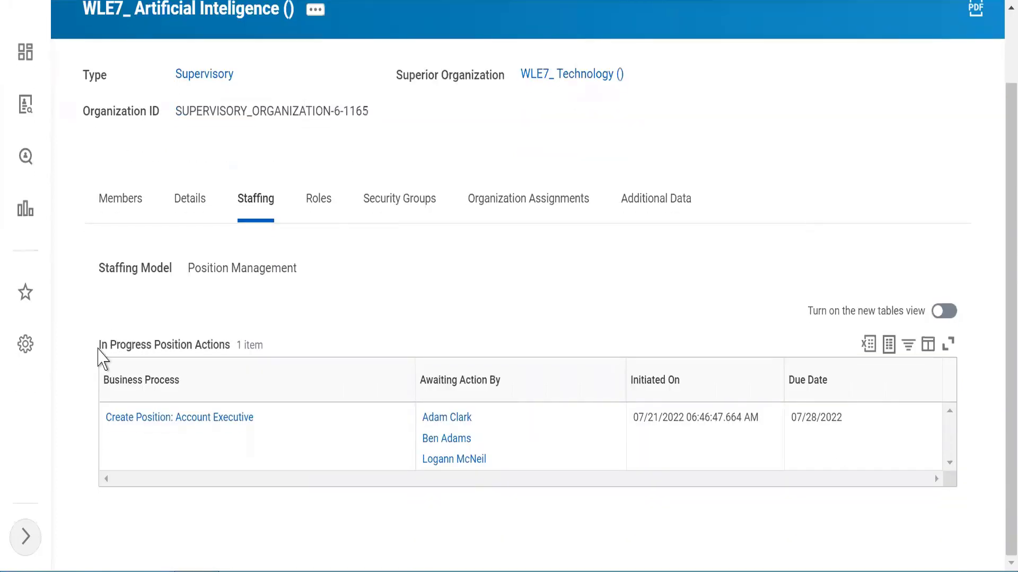
drag(100, 348, 207, 347)
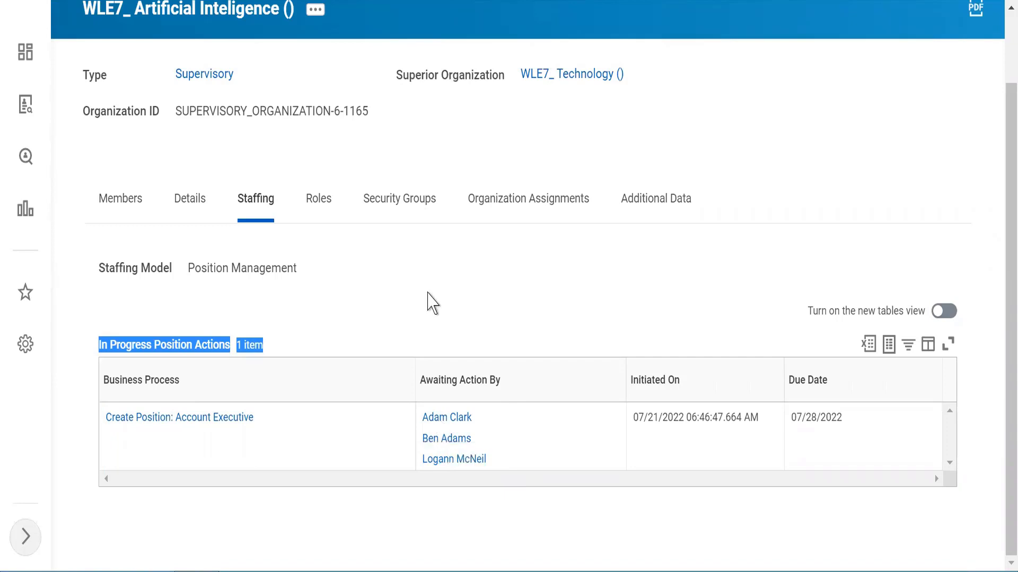
click(428, 293)
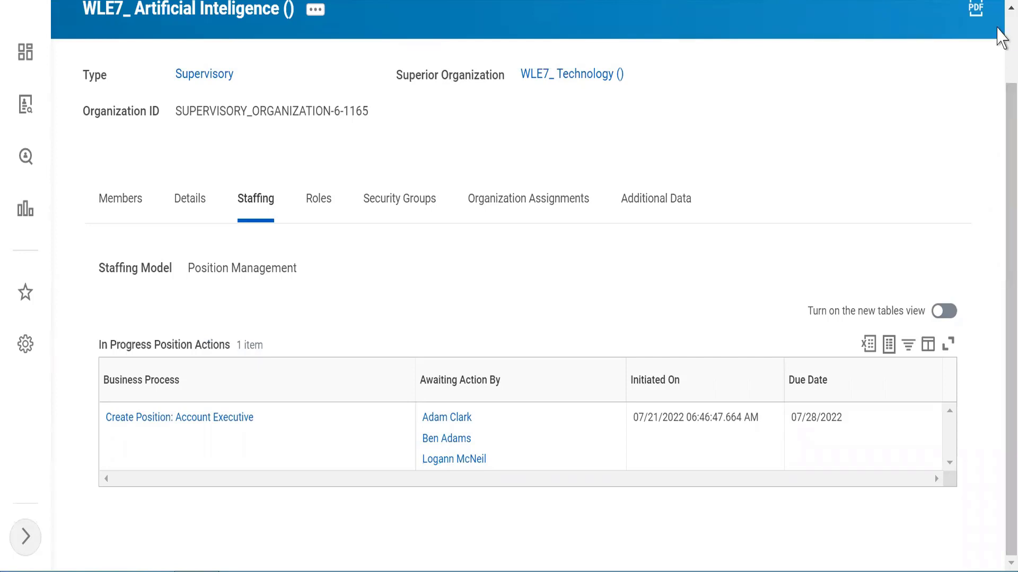
scroll(996, 30, up, 2)
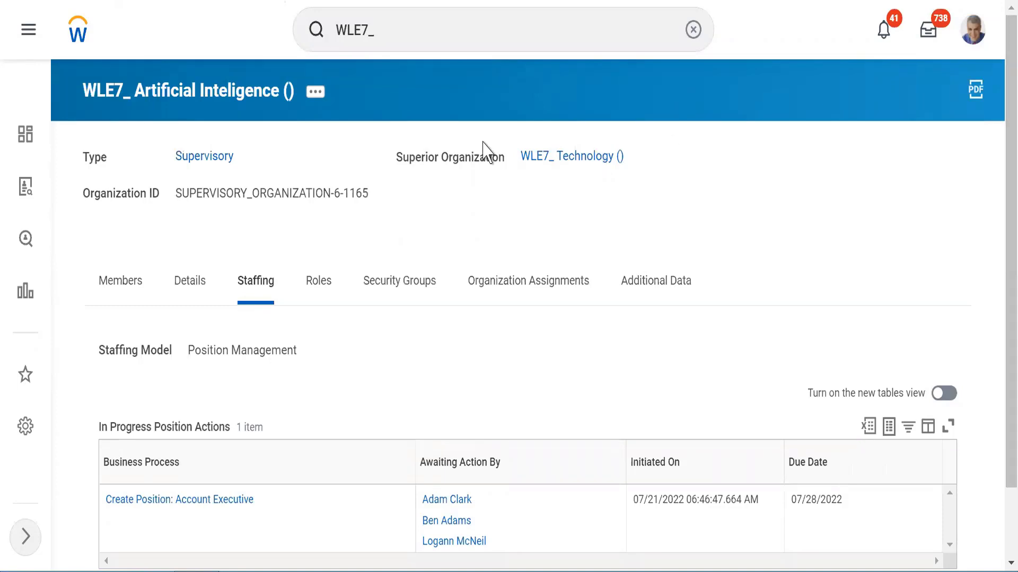
Step: Search for 'start' and open the Start Proxy task
click(693, 29)
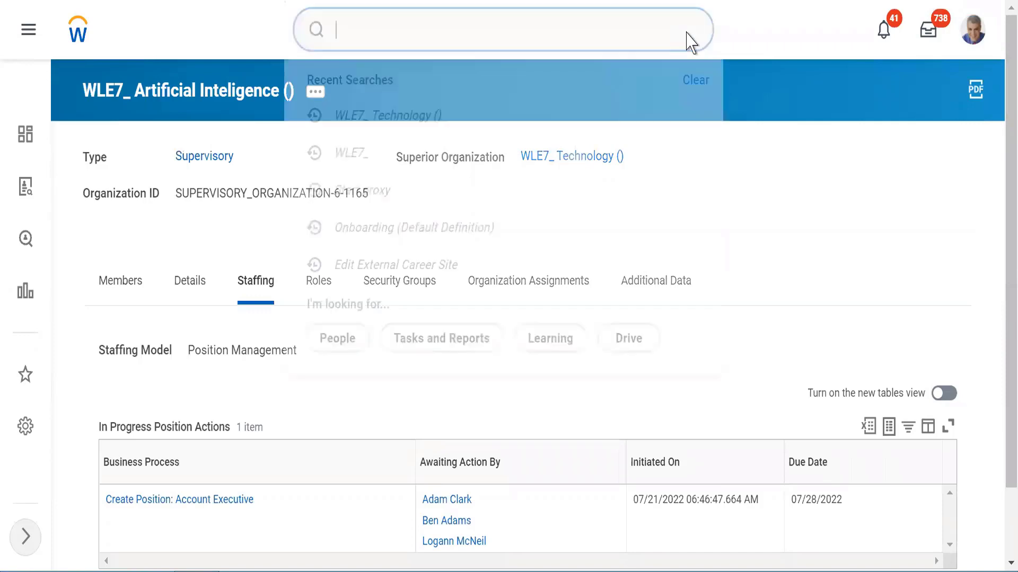
key(Escape)
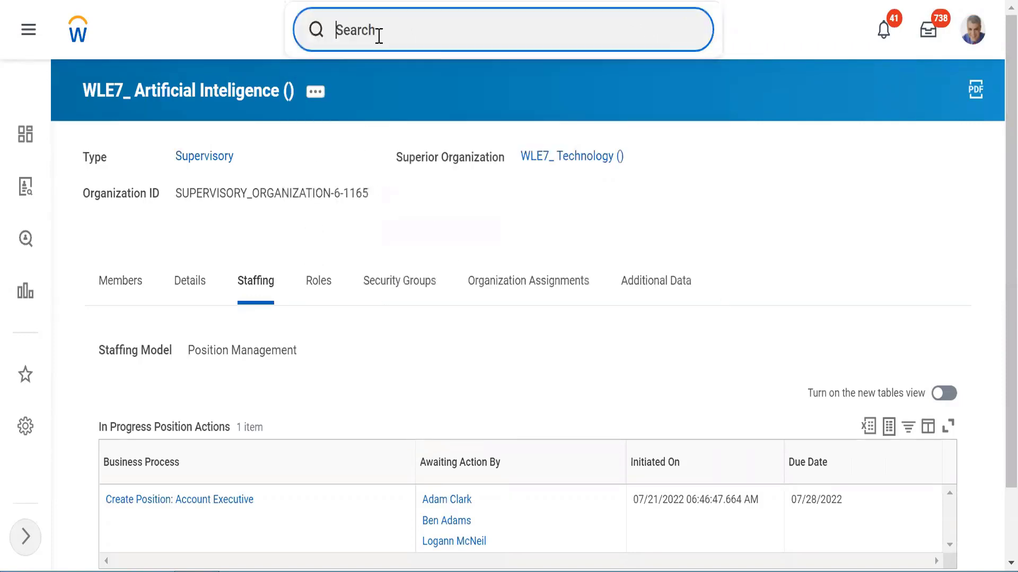
text(start proxy)
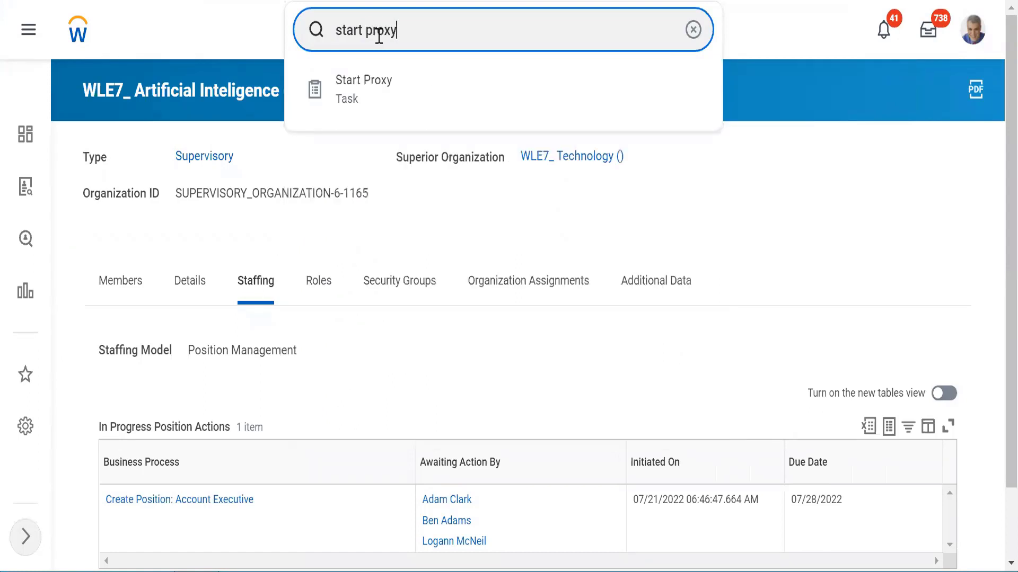
click(351, 91)
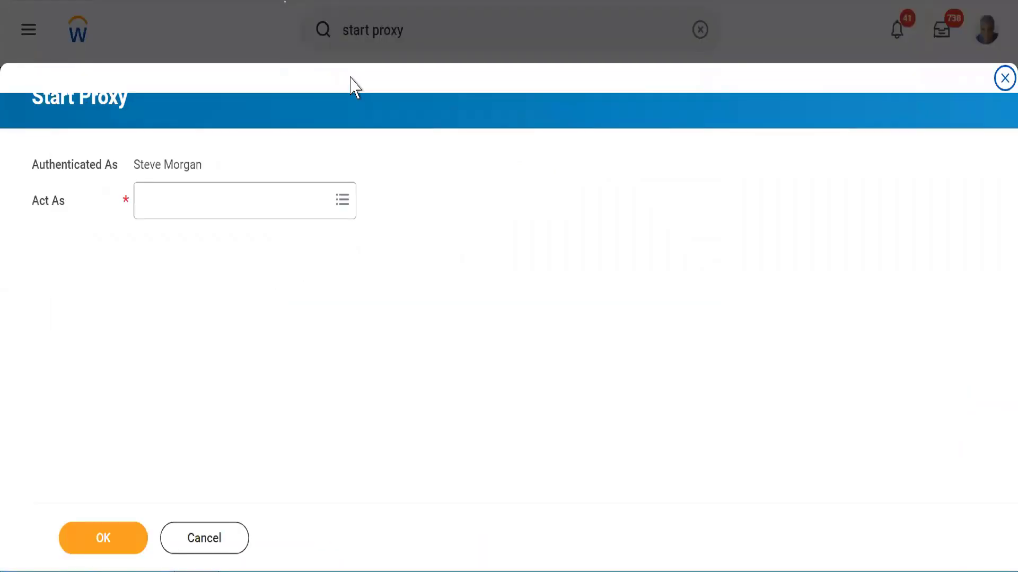
Step: Start a proxy session acting as the approver of the position request
click(181, 200)
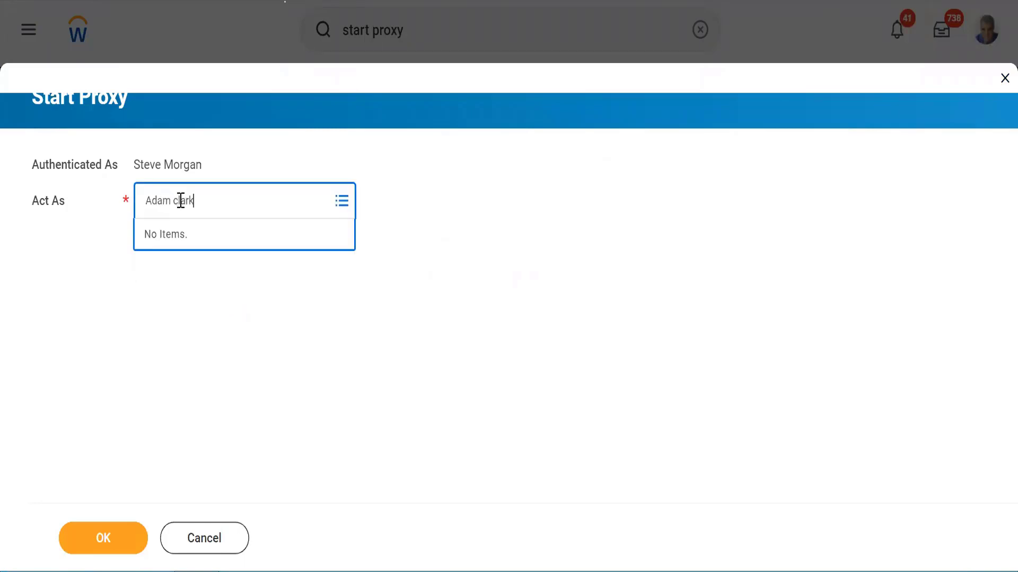
key(Return)
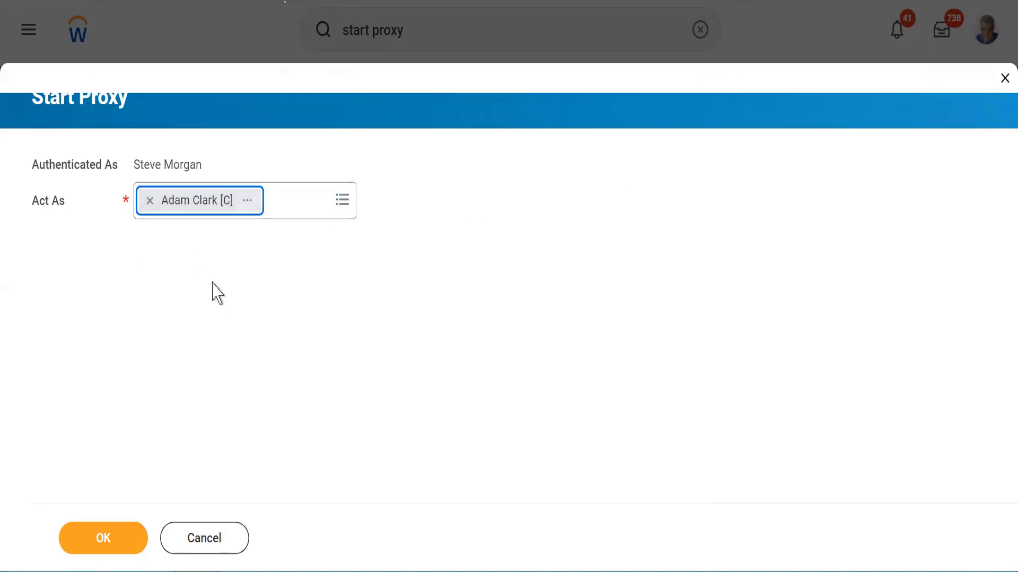
click(101, 543)
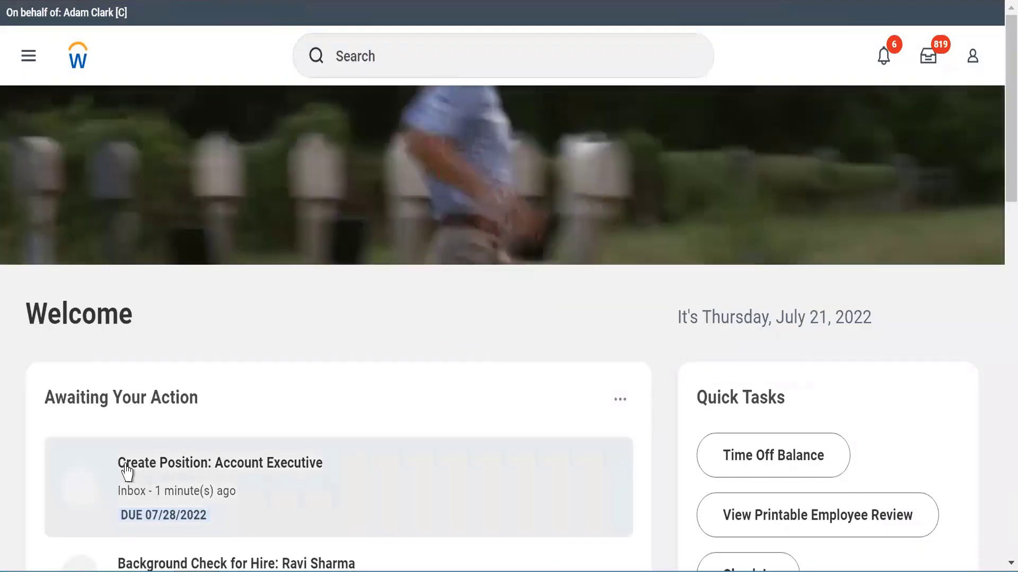
Step: Open the Create Position: Account Executive item from the home page, then the Inbox
click(154, 469)
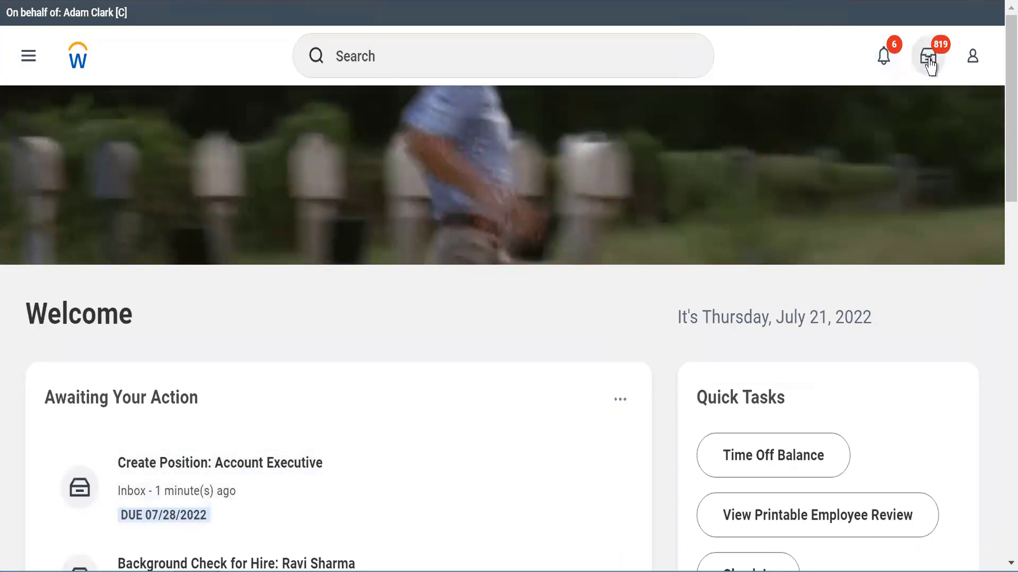
click(928, 59)
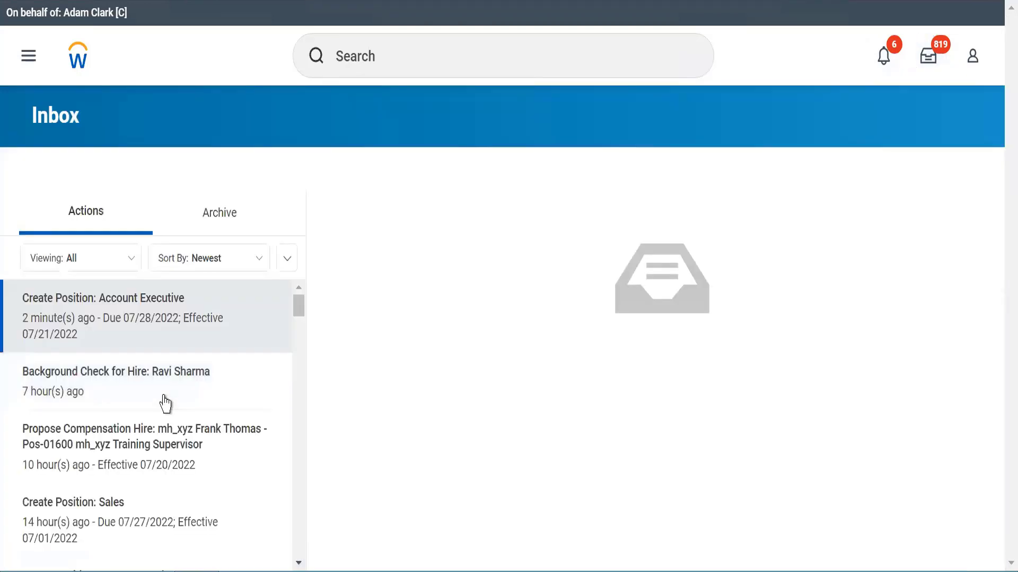
Step: Open the Account Executive request and inspect its due date and Supervisory Organization
click(46, 308)
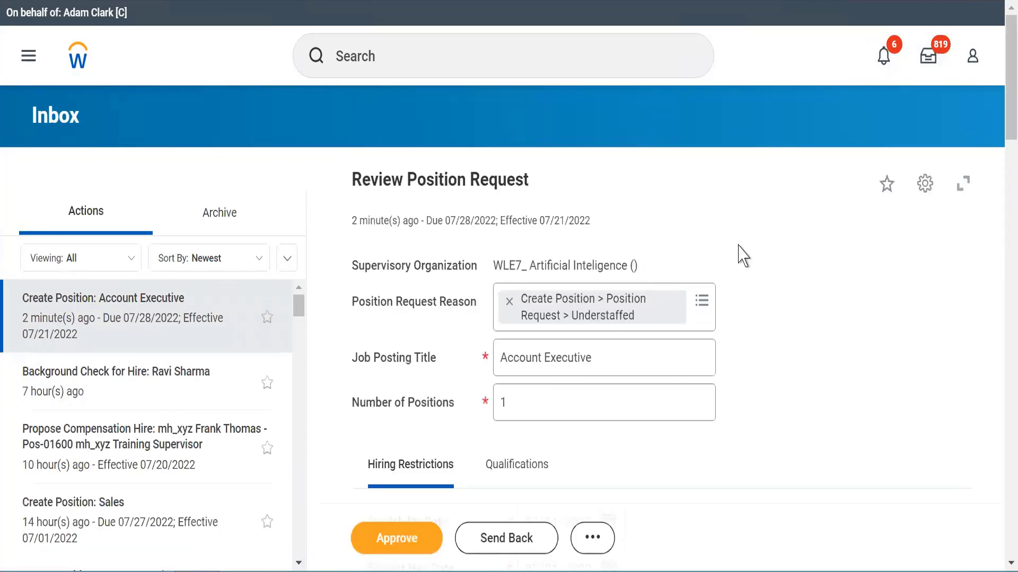
drag(433, 219, 500, 227)
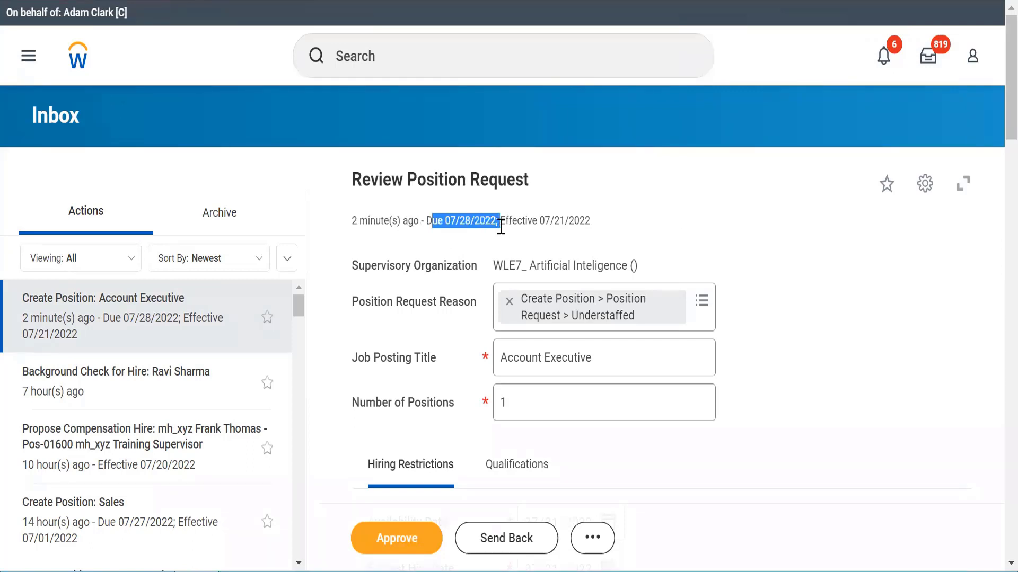
click(751, 253)
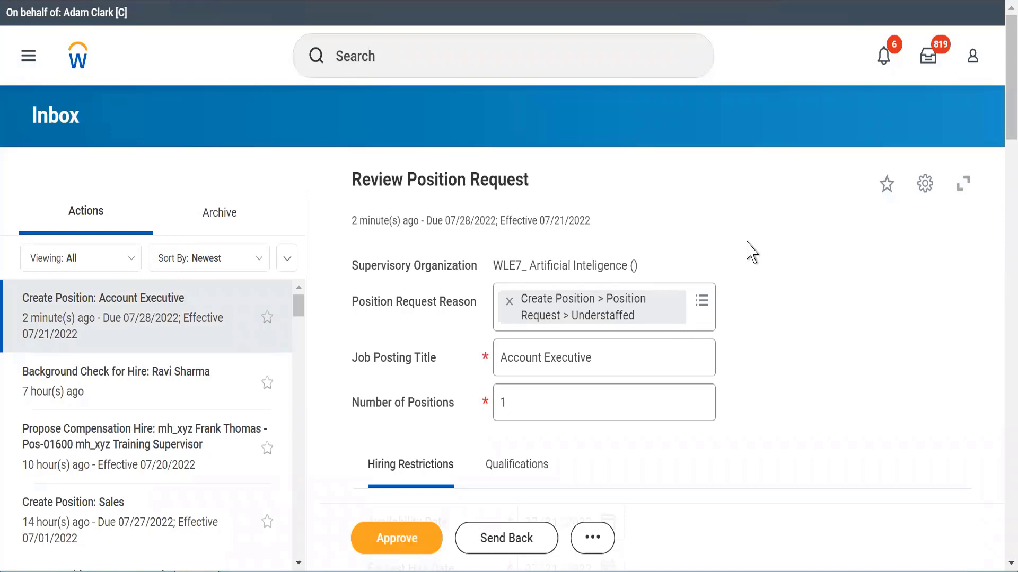
scroll(751, 250, down, 3)
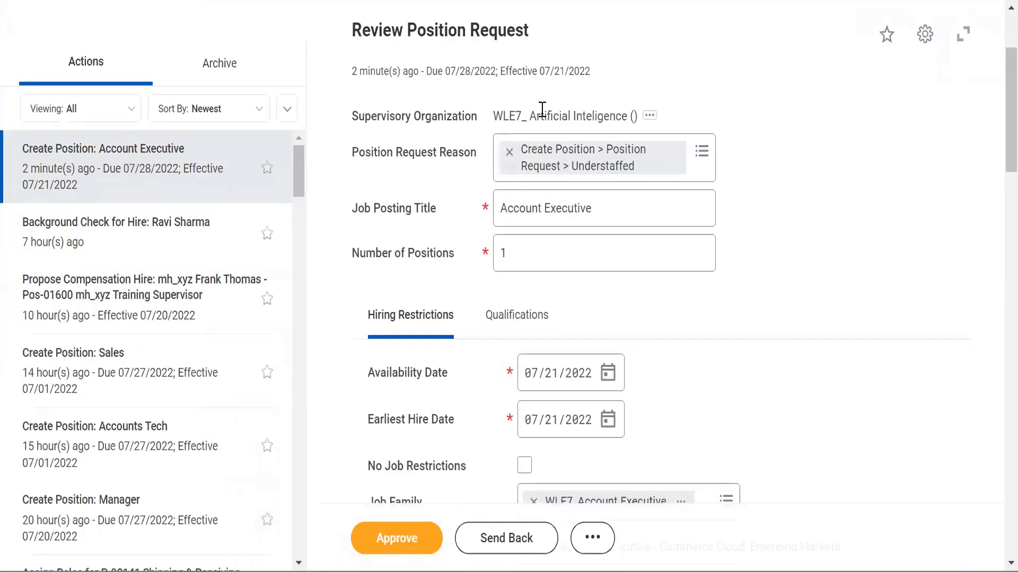
triple_click(542, 109)
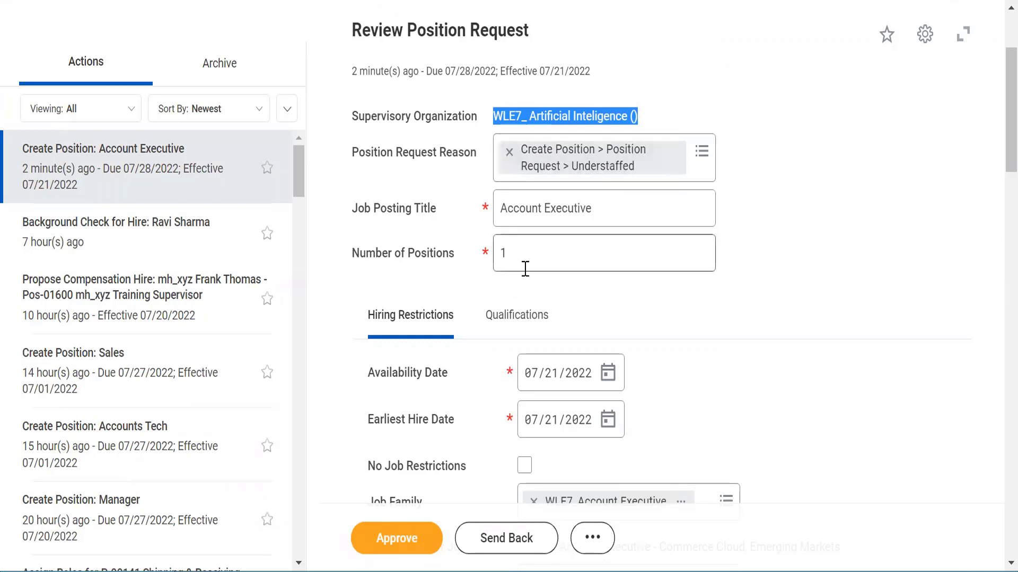
click(683, 307)
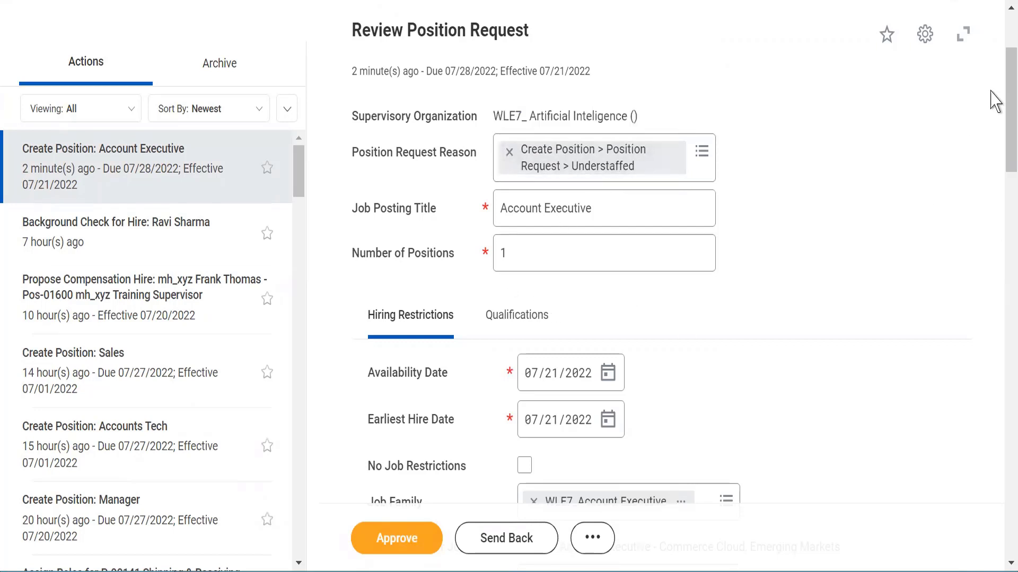
scroll(999, 111, down, 6)
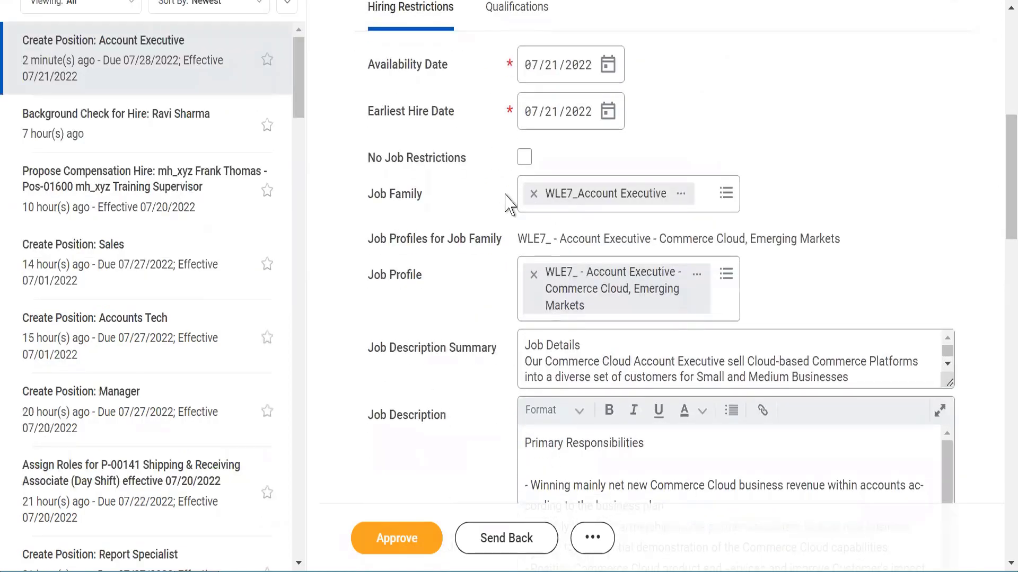
double_click(586, 238)
triple_click(586, 239)
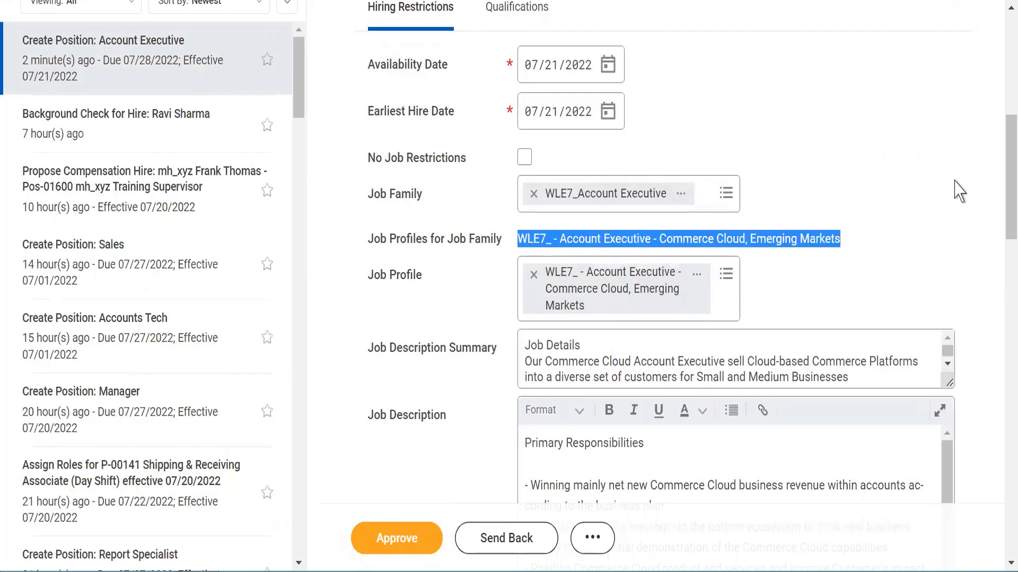
drag(1002, 170, 1006, 354)
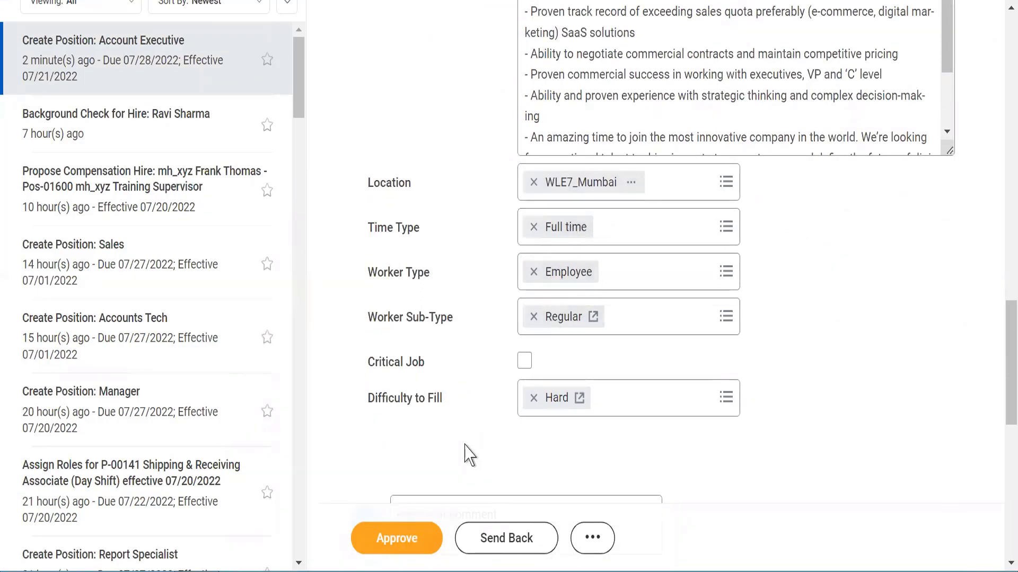
drag(1002, 375, 1001, 454)
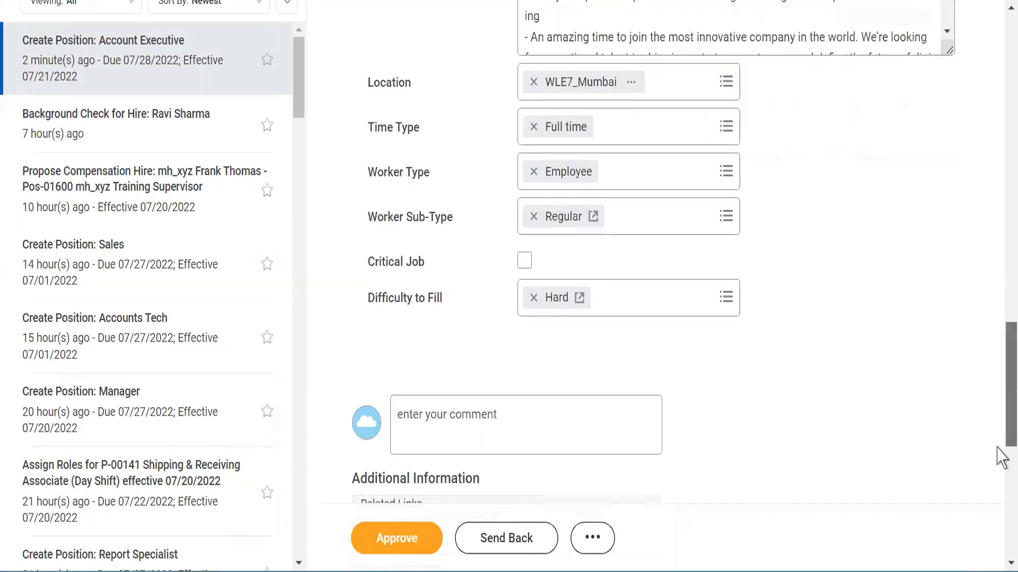
click(439, 169)
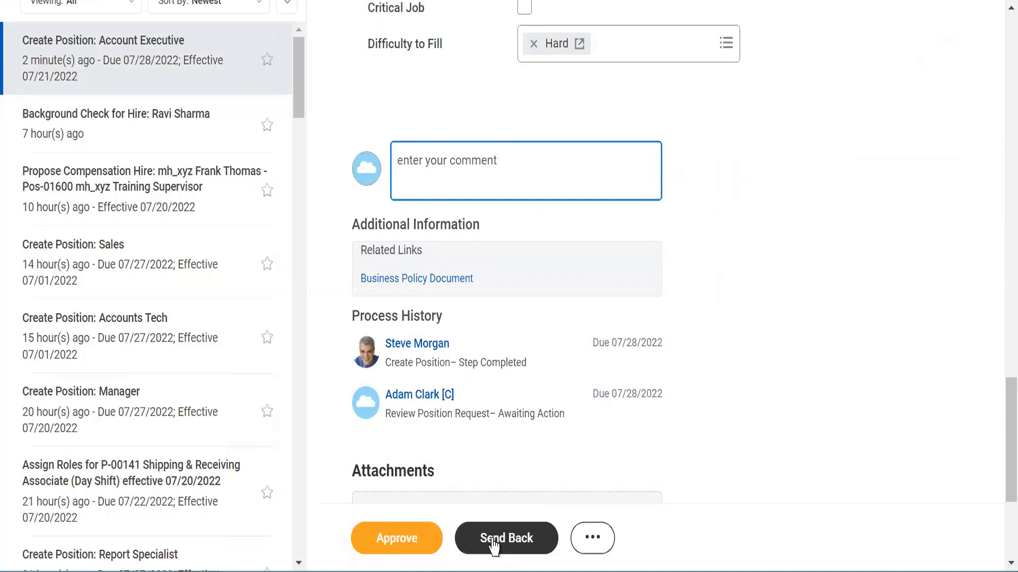
Step: Approve the Account Executive position request with the comment 'Approved'
click(593, 539)
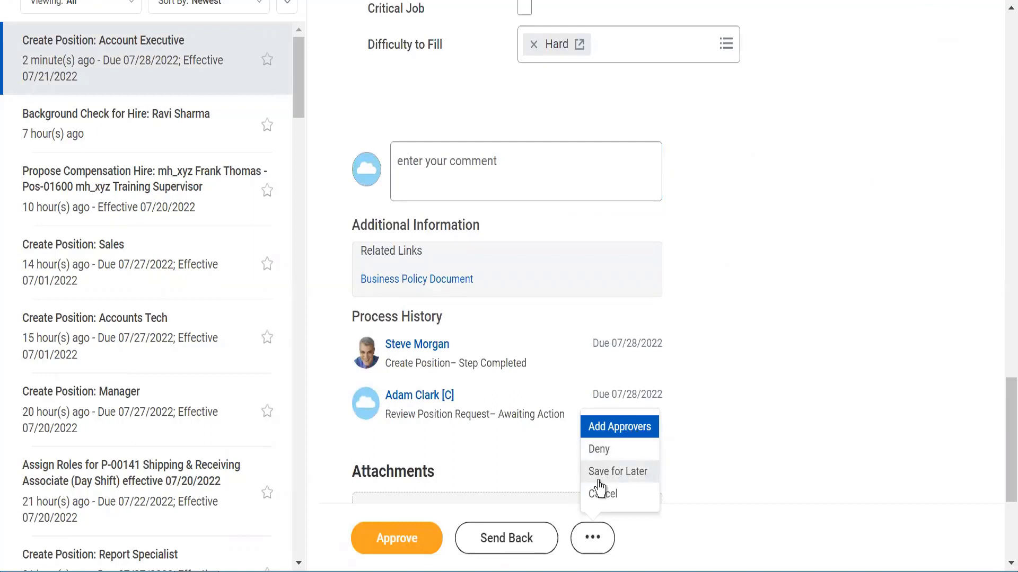
click(731, 409)
click(429, 172)
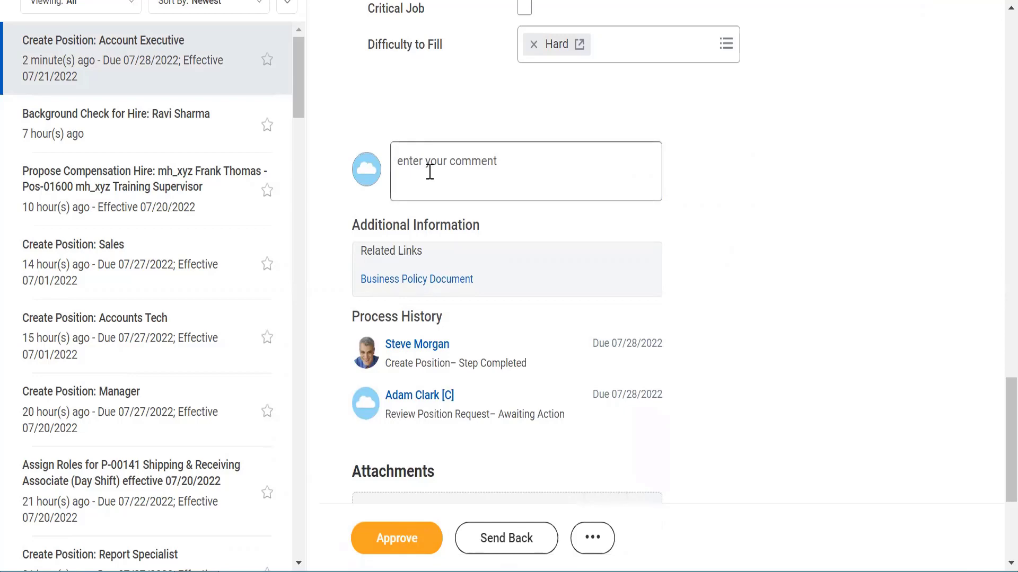
text(Approv)
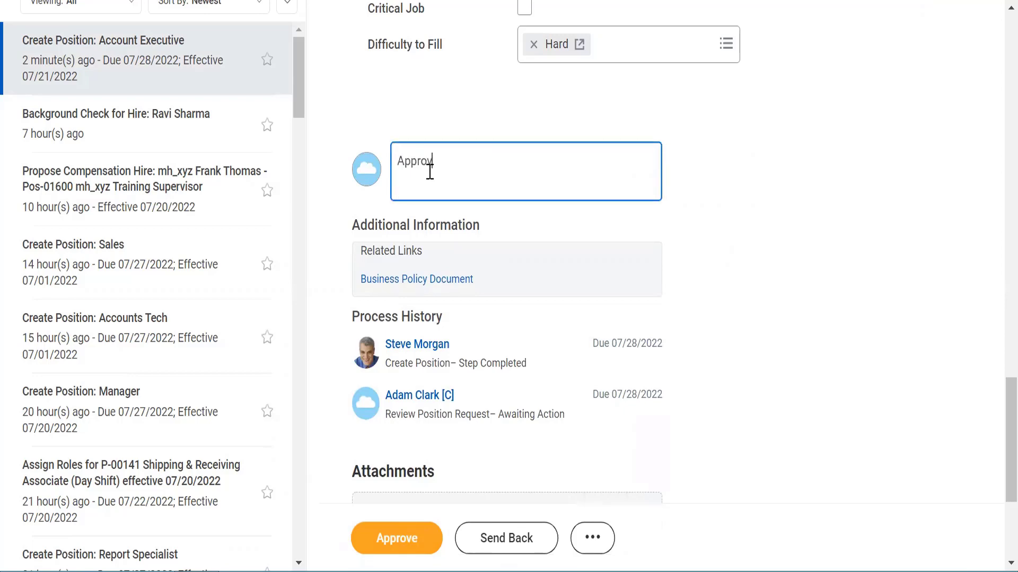
text(ed)
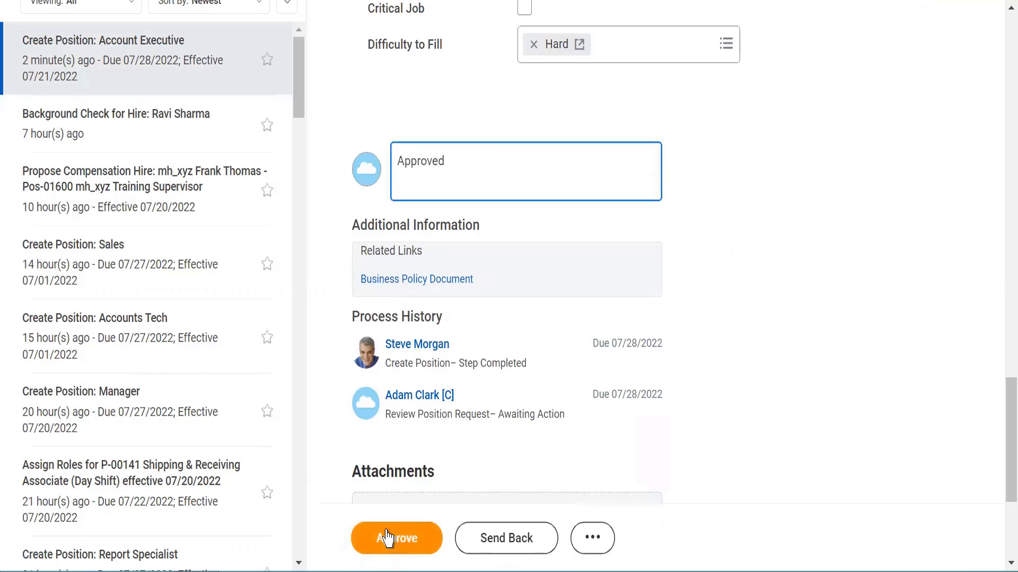
click(387, 538)
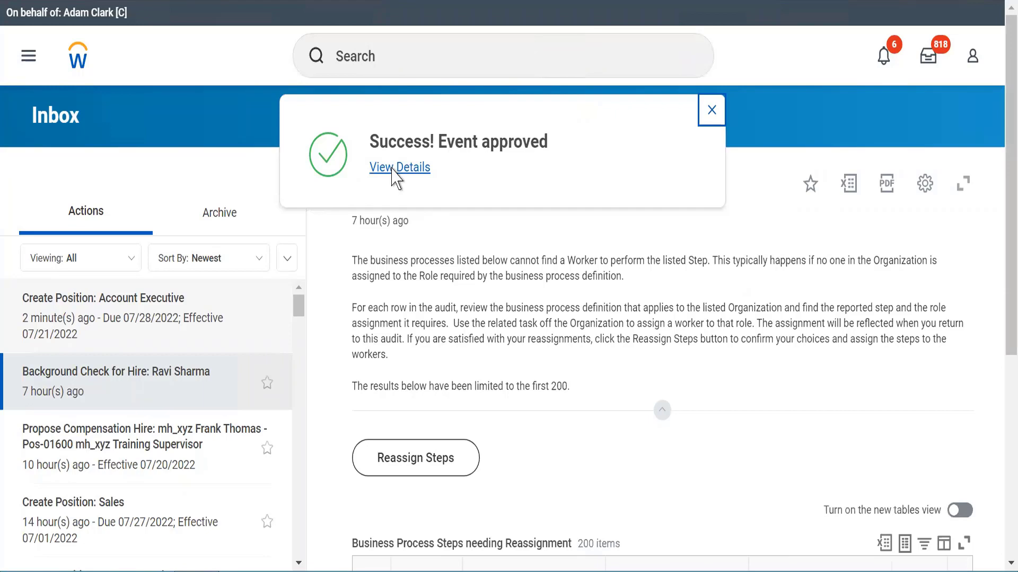
Step: View the approval details and expand Details and Process for Pos-01605 Account Executive
click(395, 175)
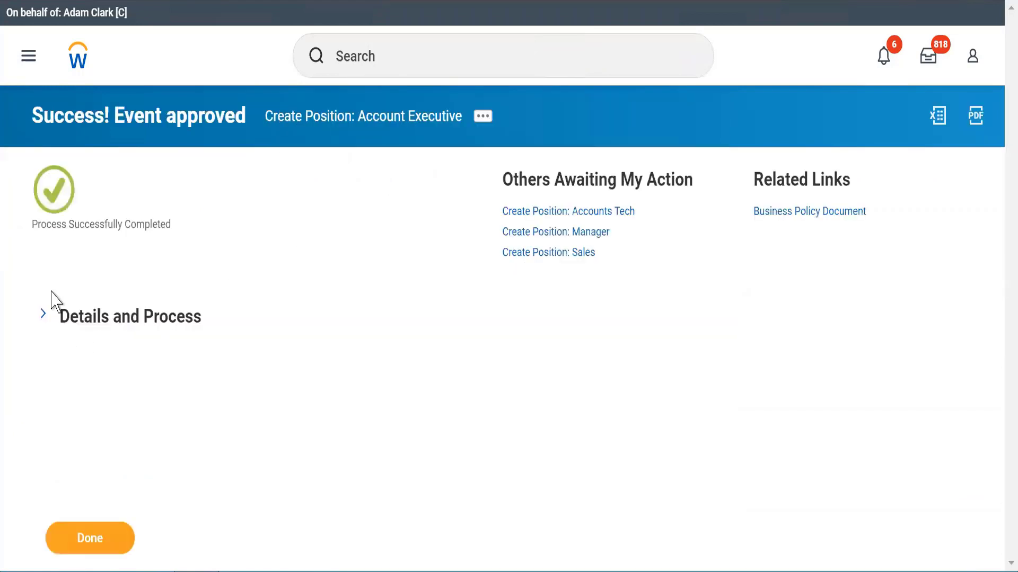
click(46, 312)
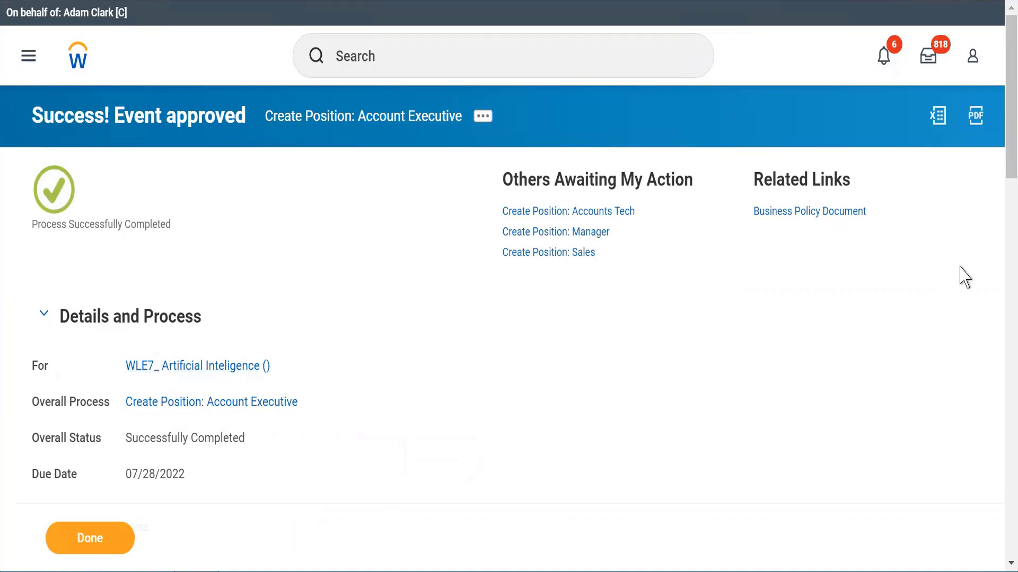
drag(1001, 164, 1000, 237)
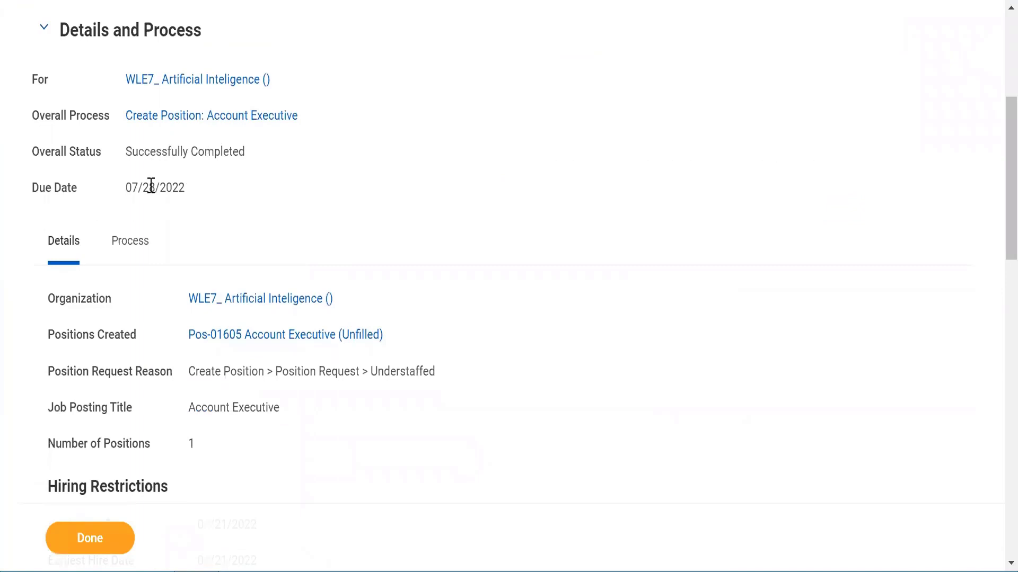
Step: Open the WLE7_ Artificial Inteligence () organization's Staffing tab and review Positions without Job Requisition
click(255, 300)
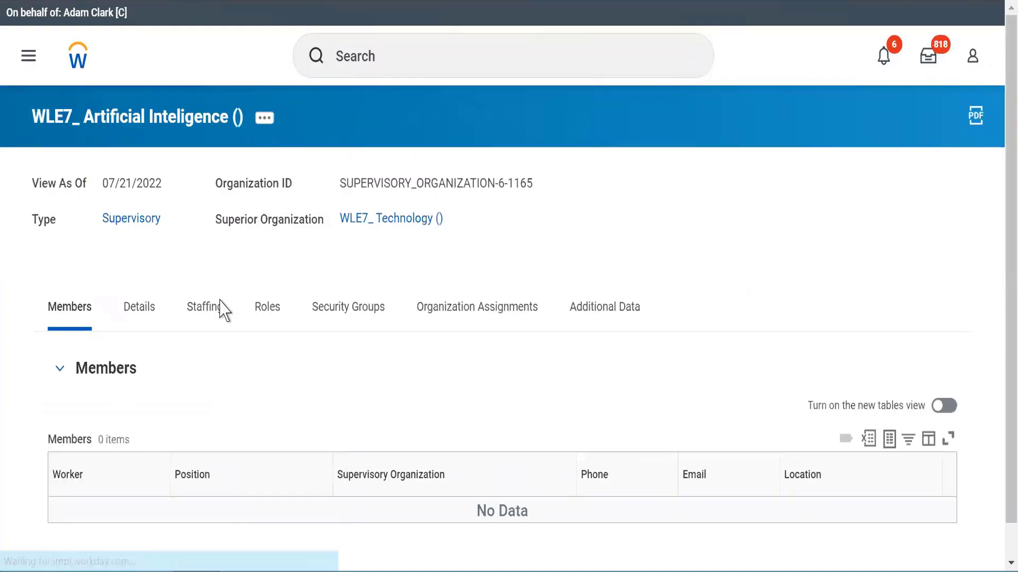
click(207, 314)
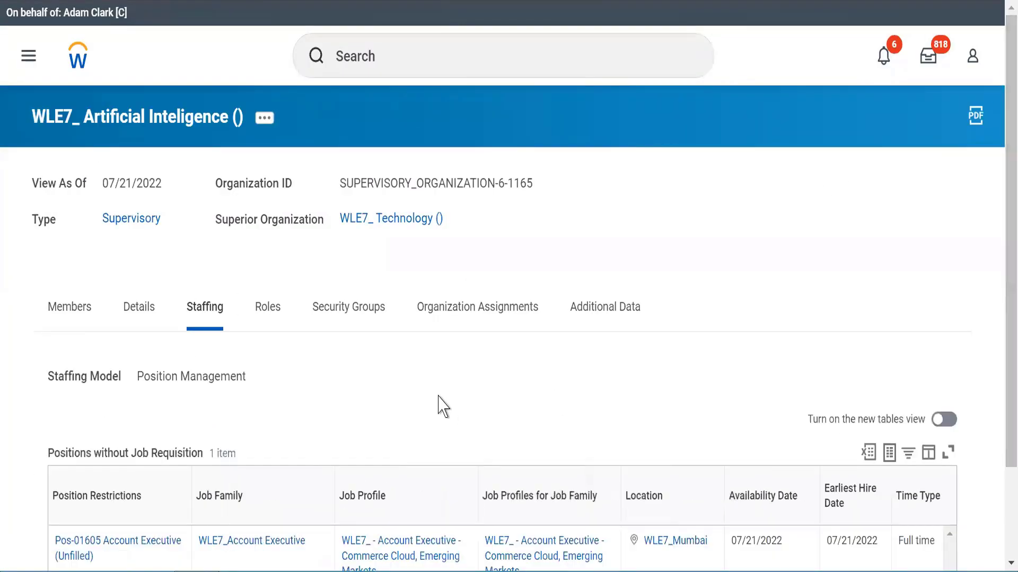
scroll(439, 402, down, 2)
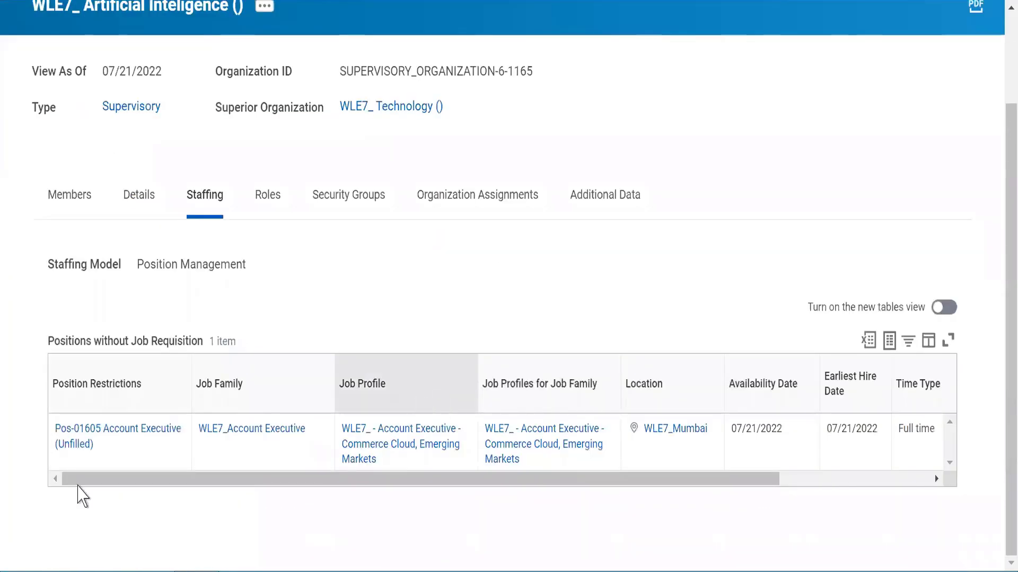
mouse_move(124, 442)
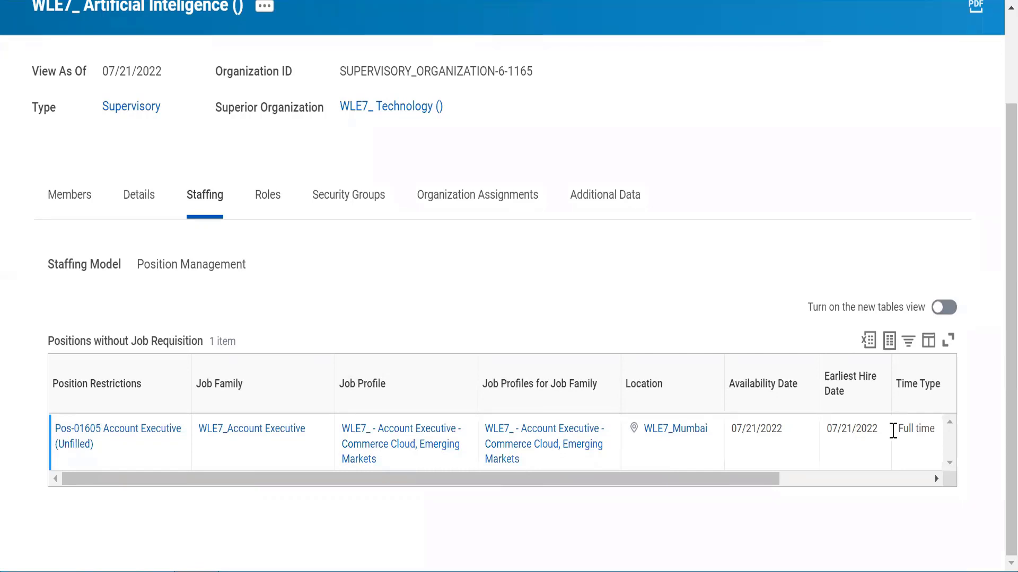
drag(750, 480, 958, 471)
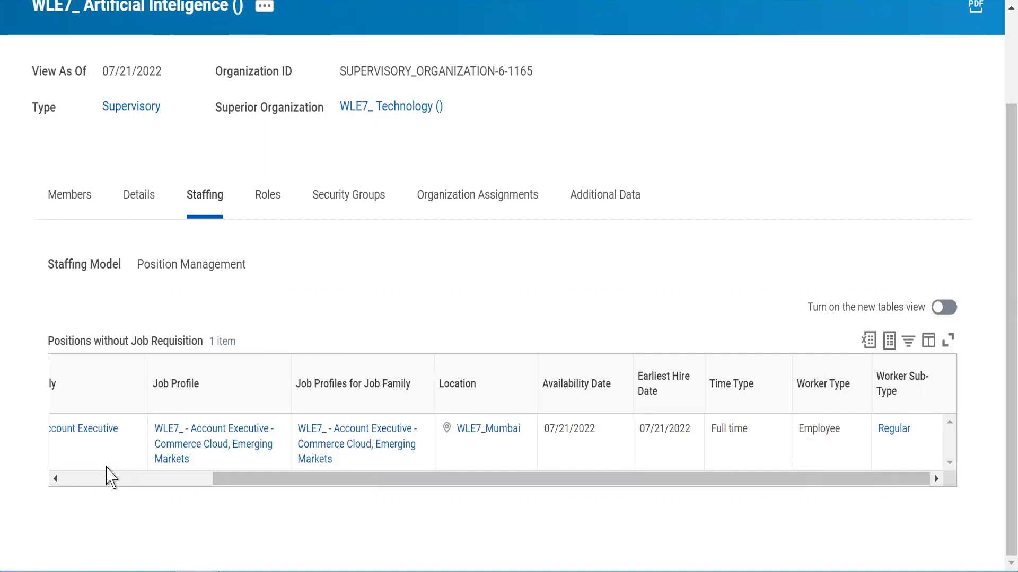
click(107, 478)
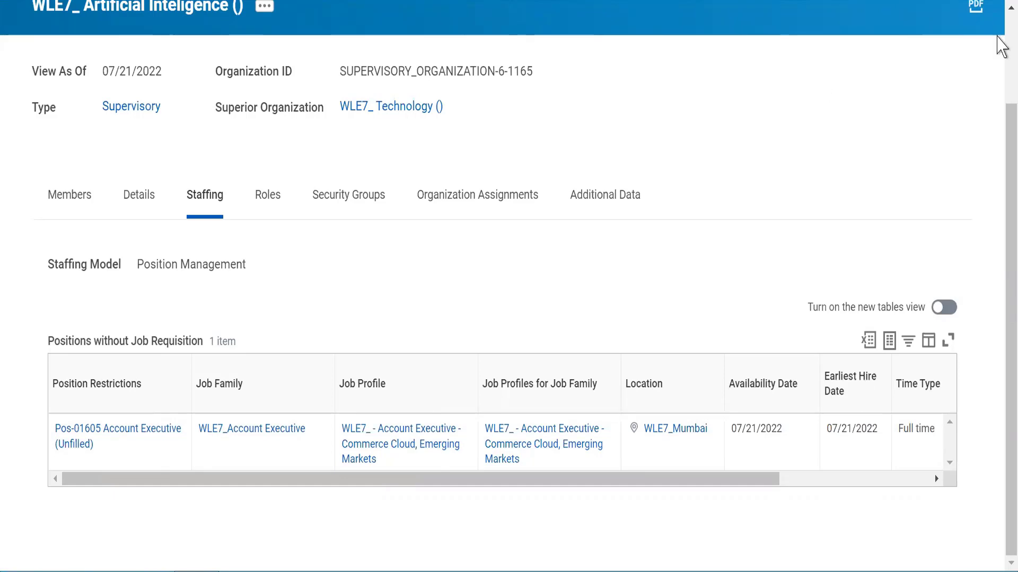
scroll(518, 50, up, 2)
Step: Open the View Open Positions report and cancel it without choosing an organization
click(351, 56)
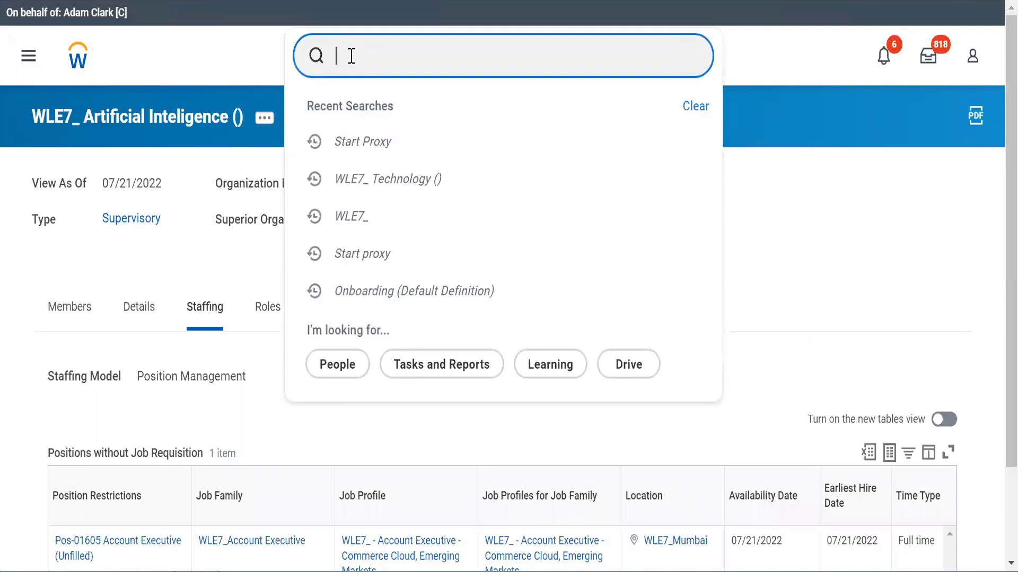
text(view open)
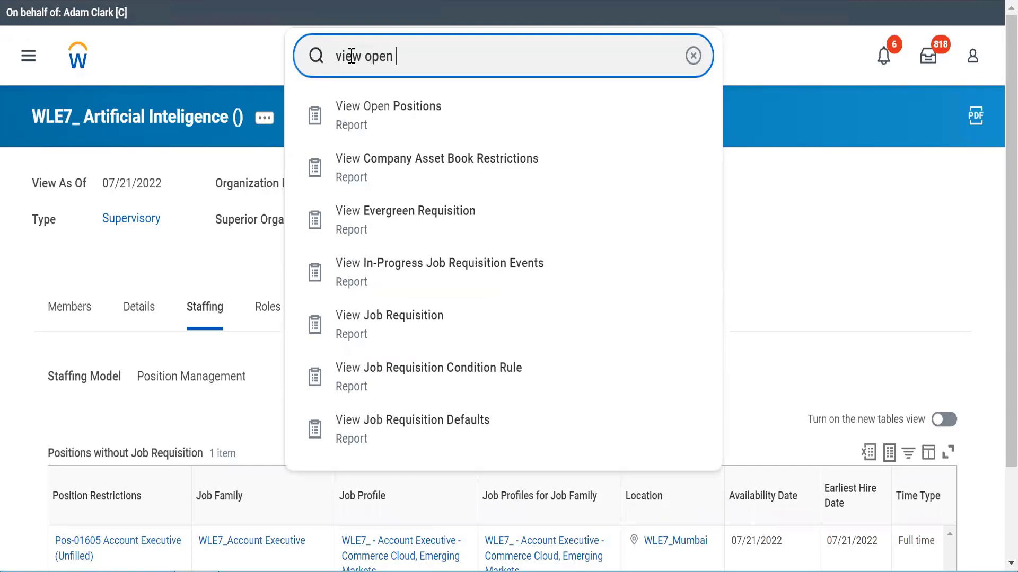
click(369, 117)
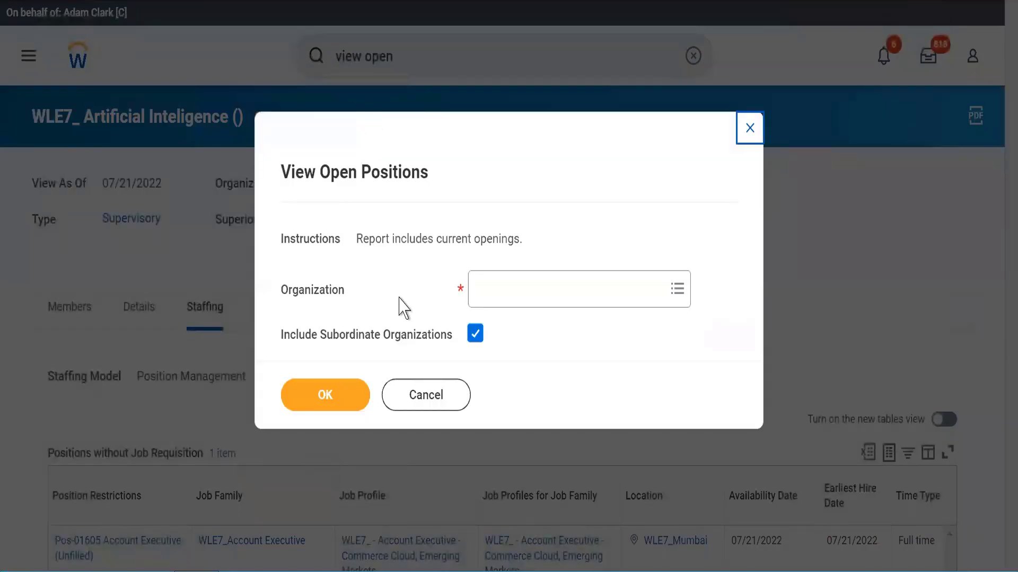
click(524, 290)
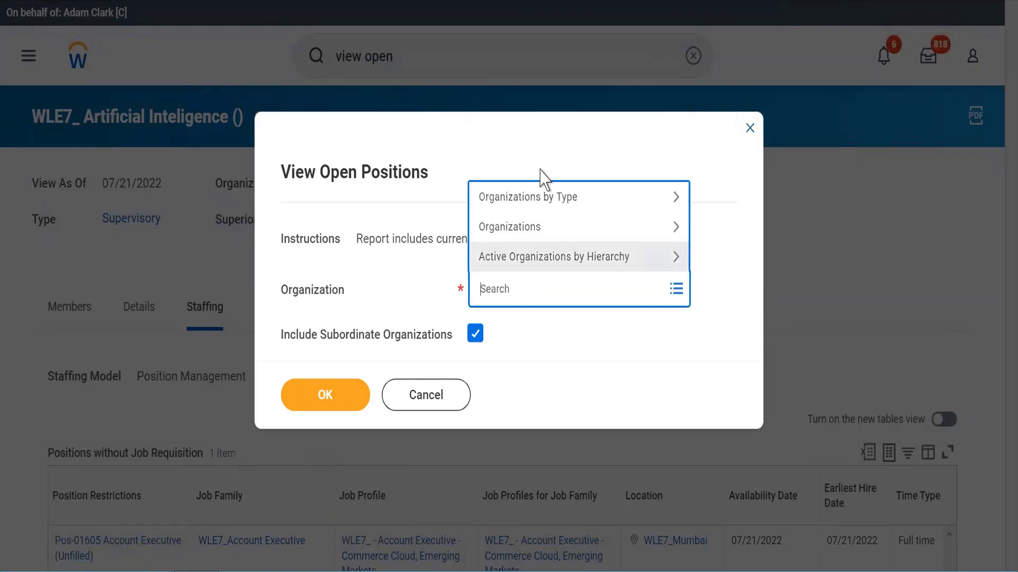
click(402, 286)
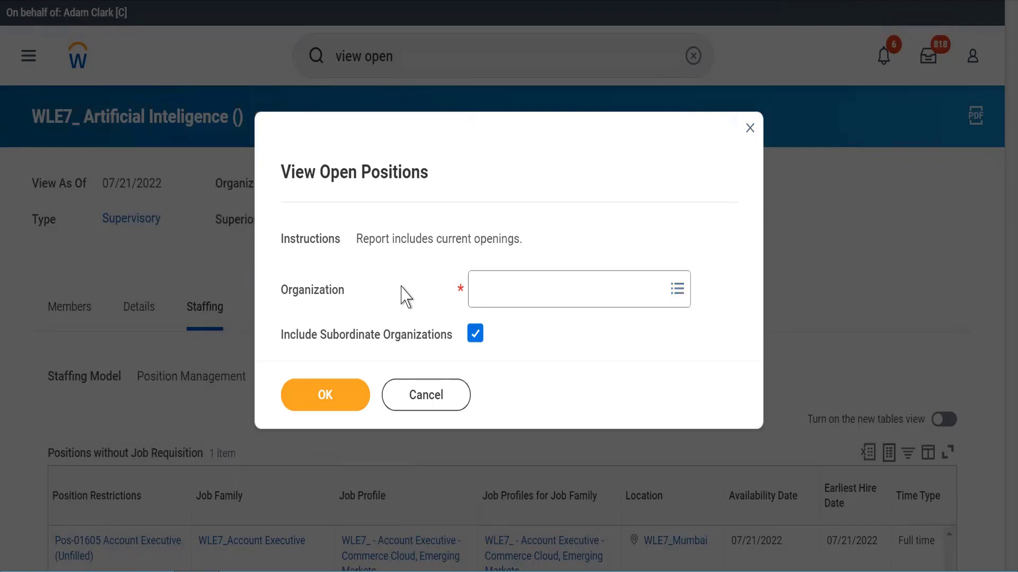
click(401, 409)
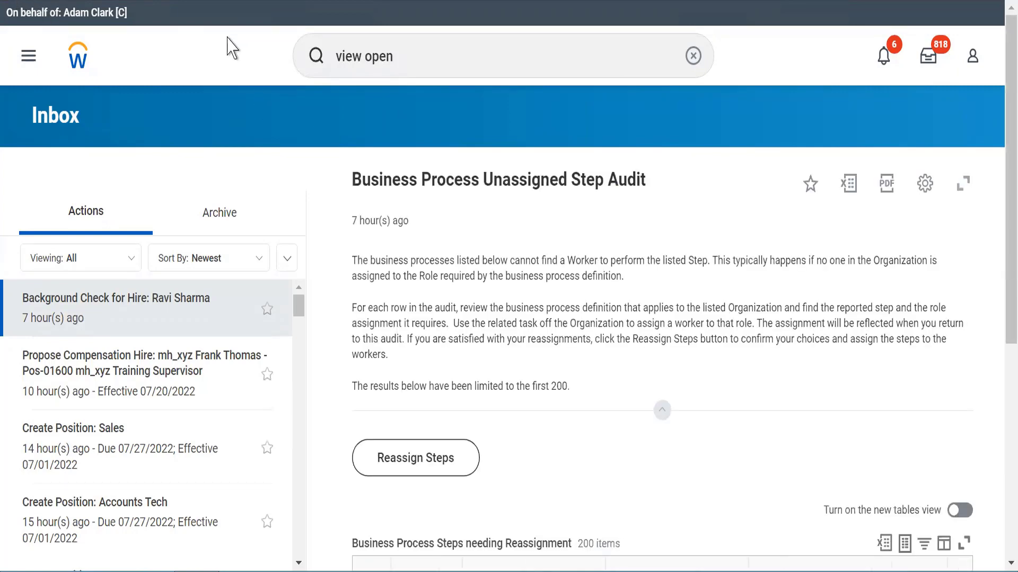
Step: Search 'stop proxy' and end the proxy session with the Stop Proxy task
click(420, 52)
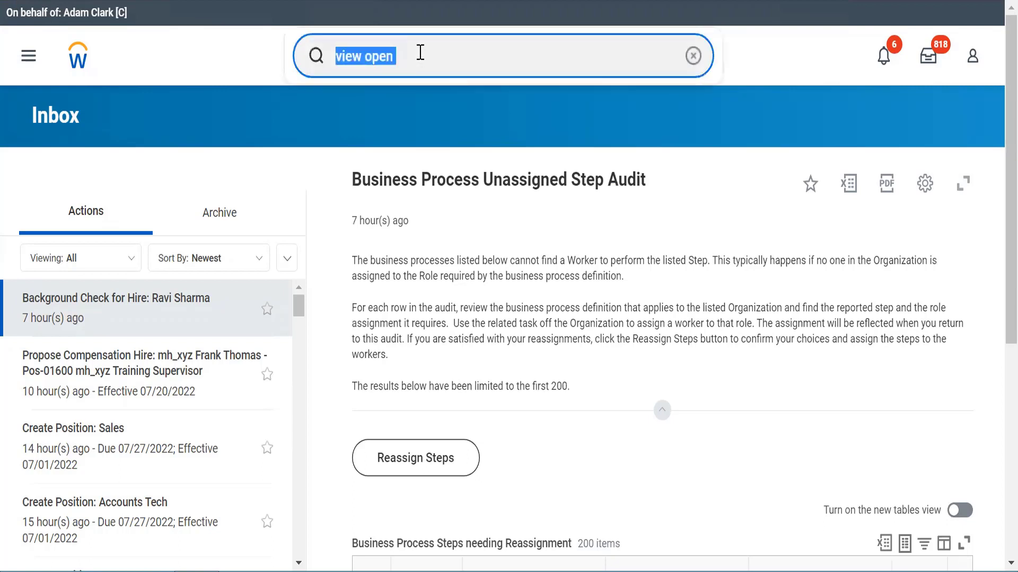
text(start proxy)
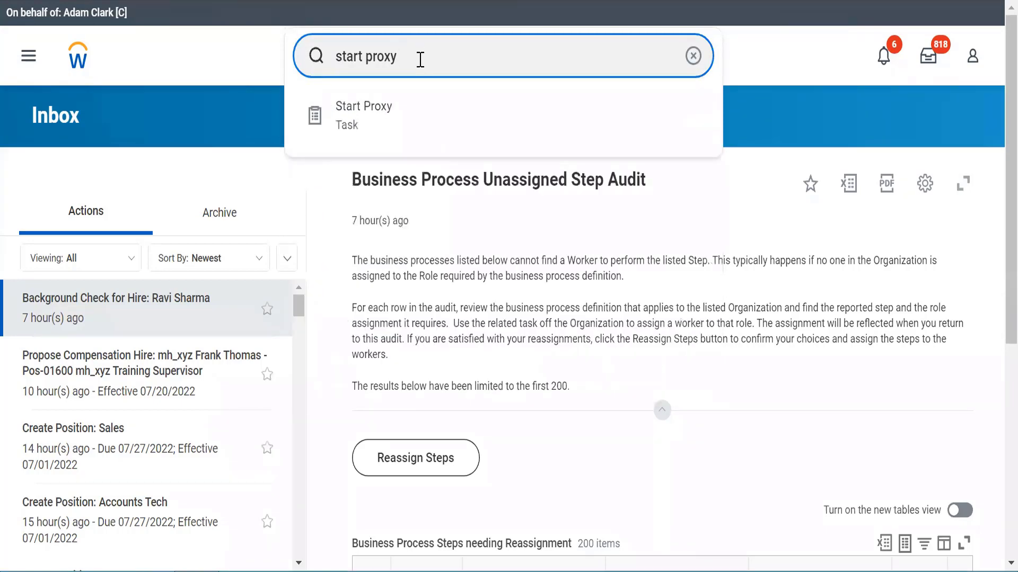
key(BackSpace)
key(BackSpace)
key(BackSpace)
key(BackSpace)
key(BackSpace)
key(BackSpace)
key(BackSpace)
key(BackSpace)
key(BackSpace)
text(op pr)
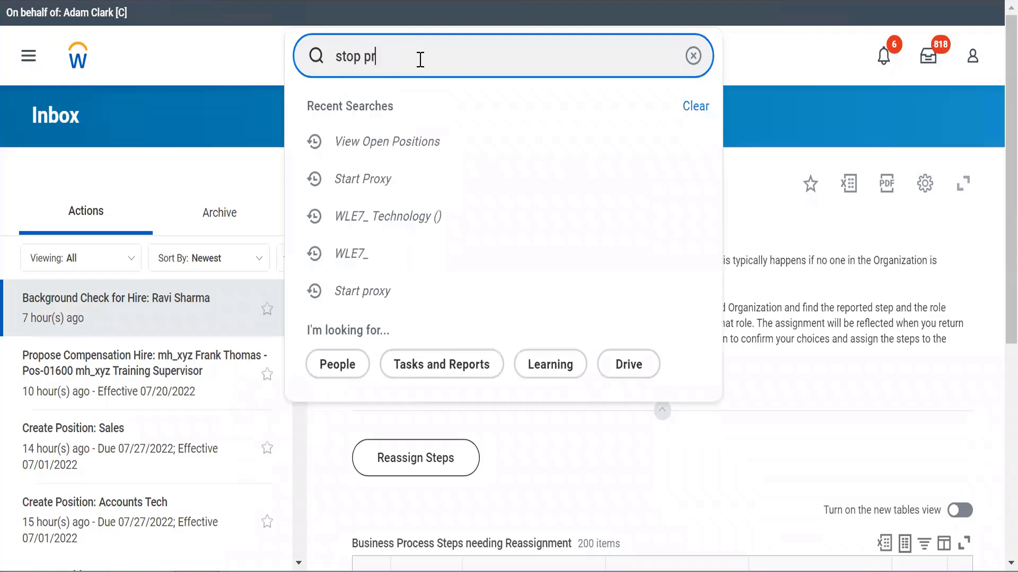
text(oxy)
key(Return)
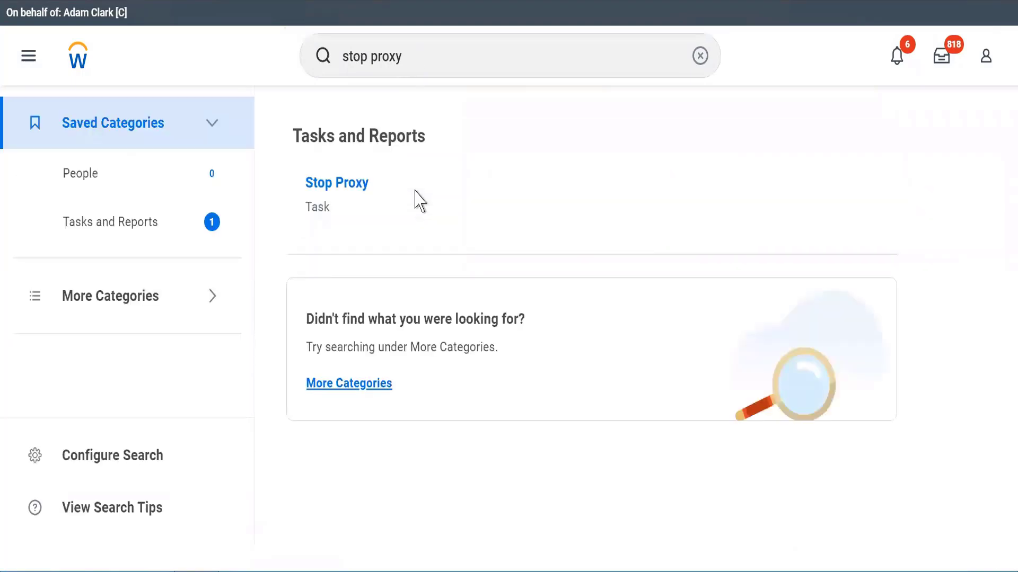
click(325, 186)
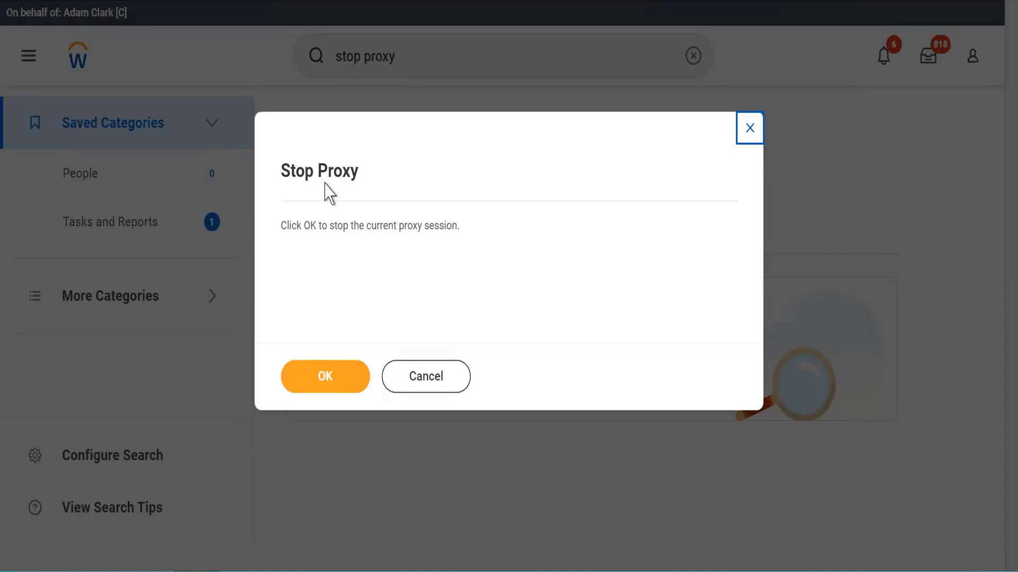
click(310, 371)
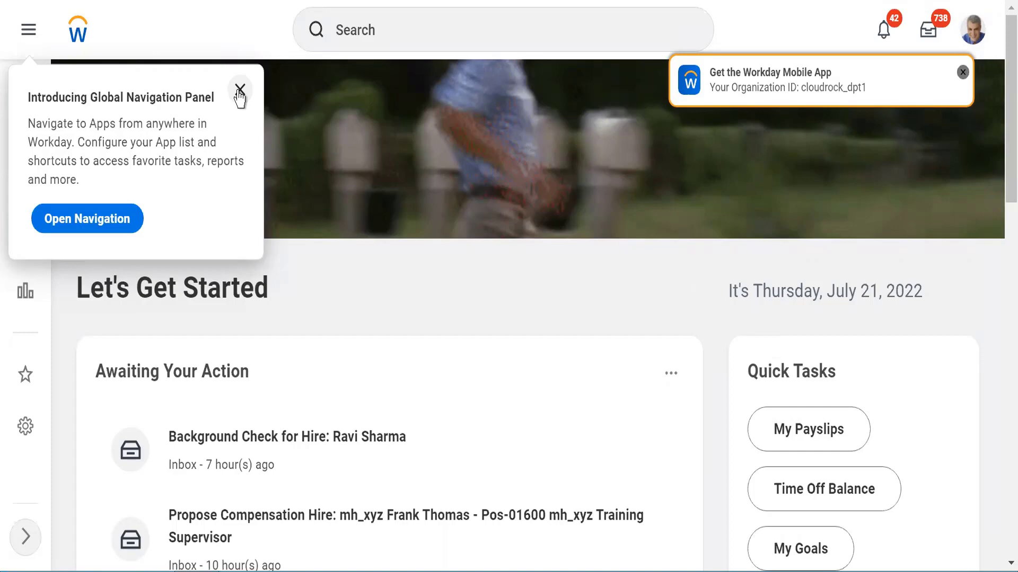
Step: Dismiss the navigation introduction popup and start a 'BP:' search
click(239, 90)
click(464, 39)
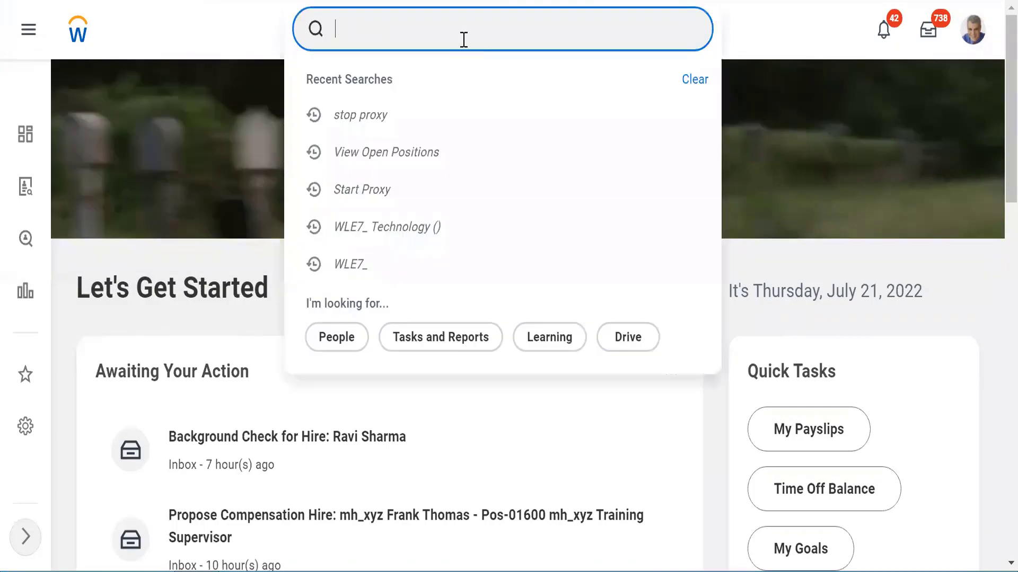
text(BP:)
key(Return)
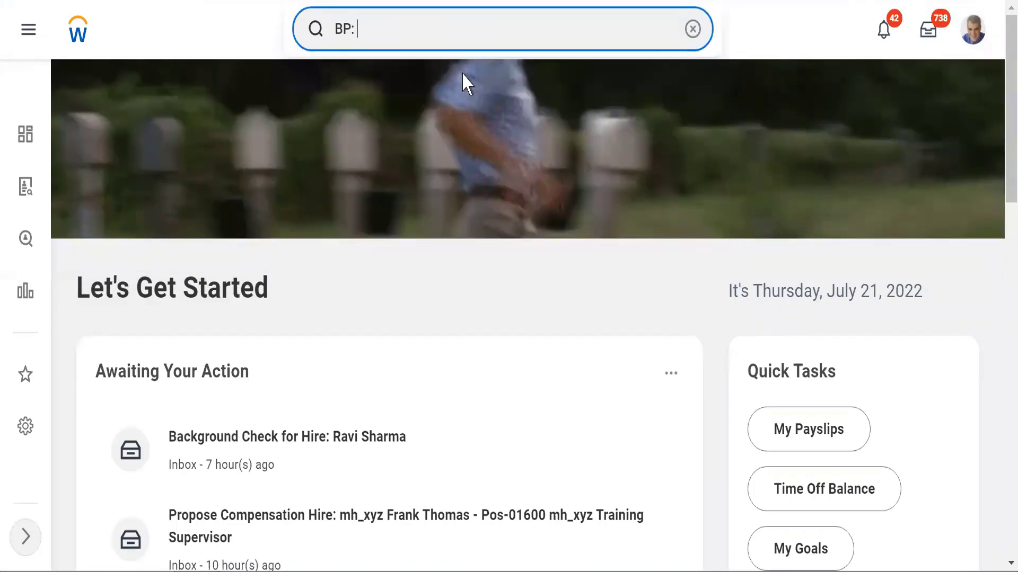
Step: Try the search terms 'BP: open' and 'BP: posi', then clear the search bar
text(open)
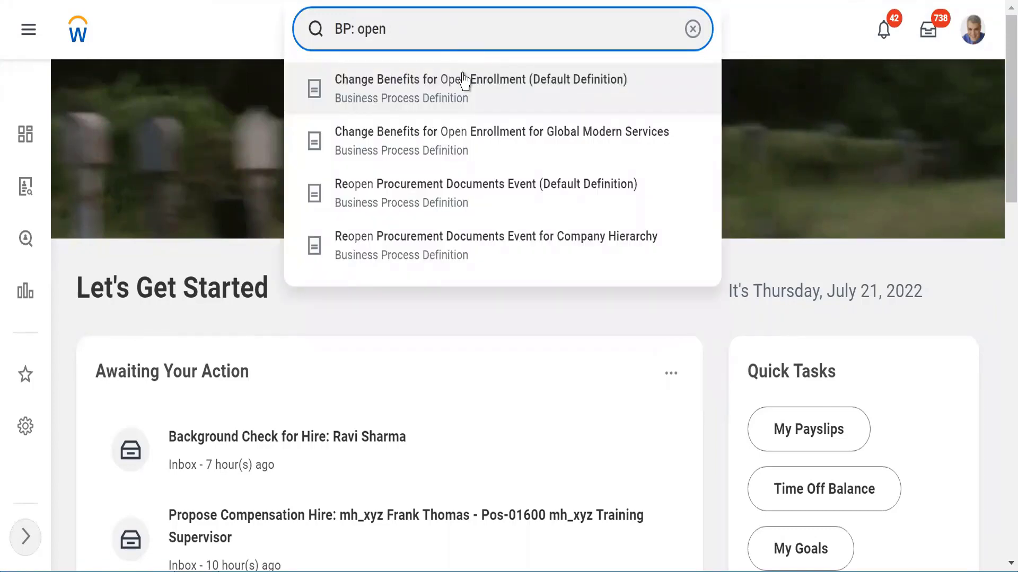
key(BackSpace)
key(BackSpace)
key(BackSpace)
key(BackSpace)
text(p)
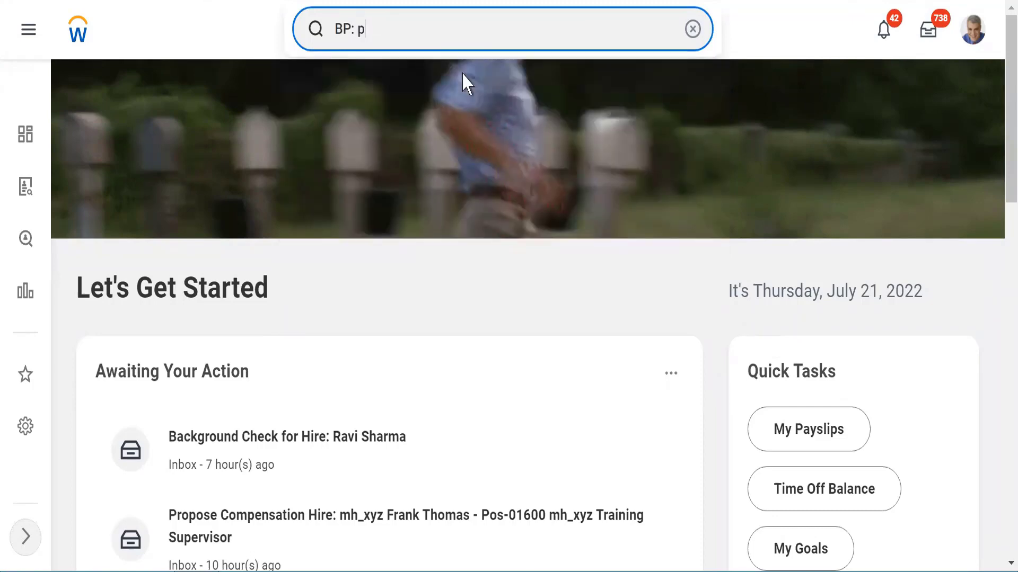
text(osi)
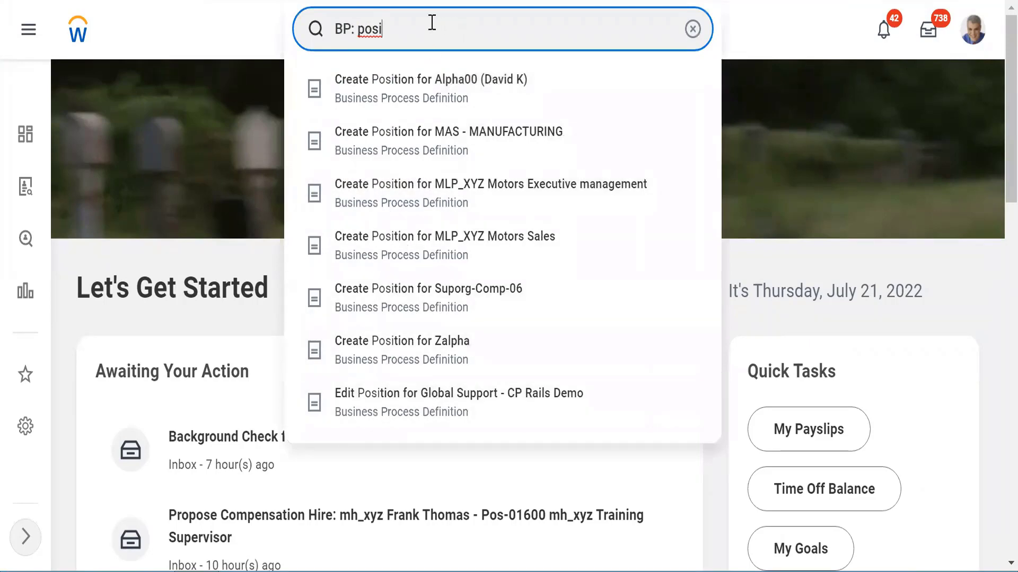
triple_click(403, 25)
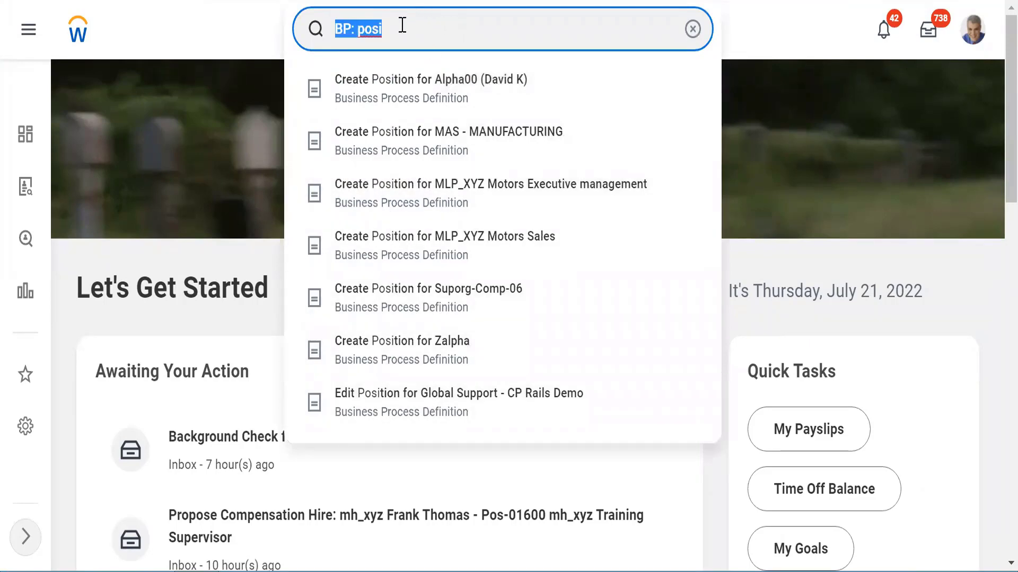
key(BackSpace)
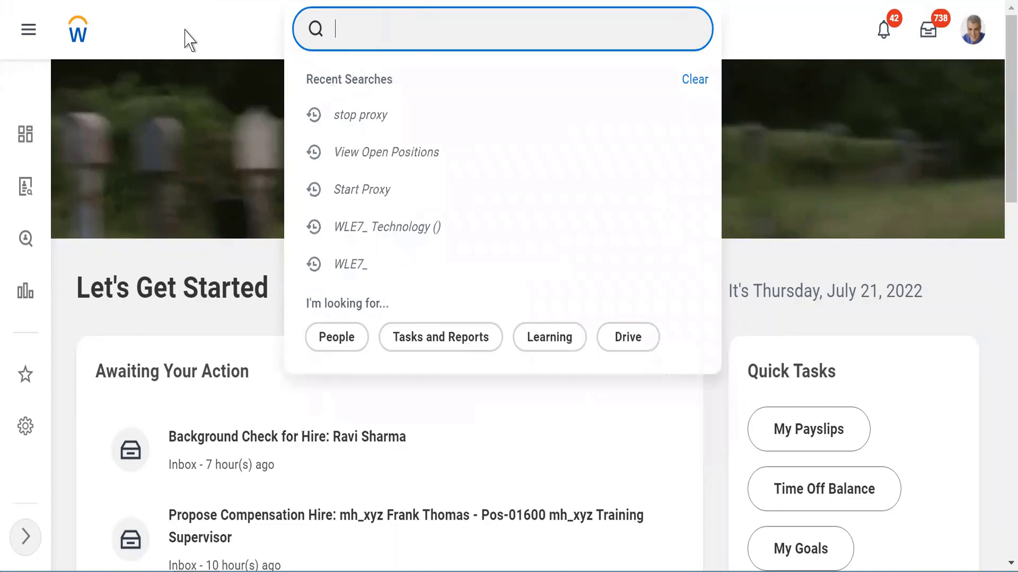
click(185, 30)
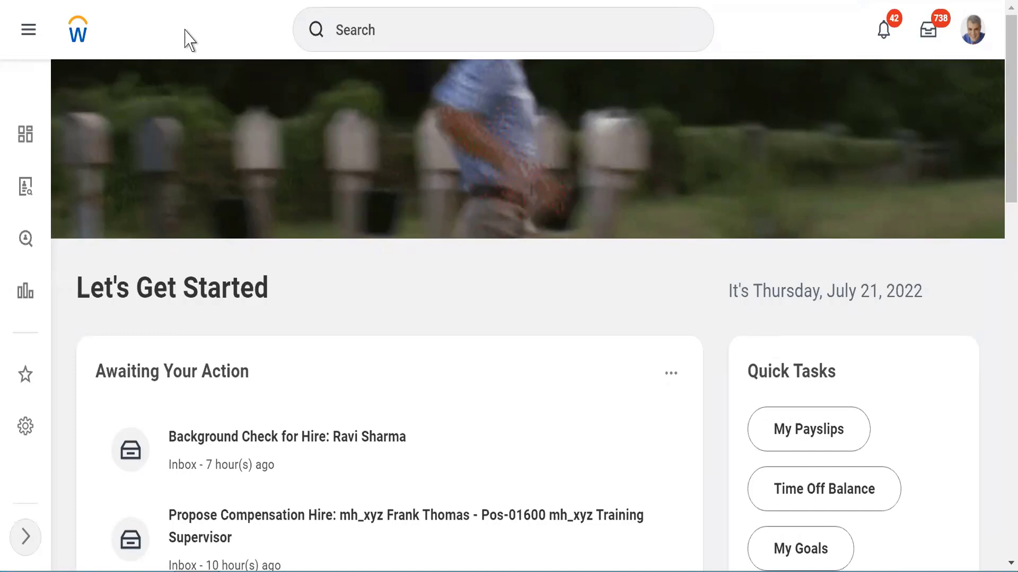
click(364, 31)
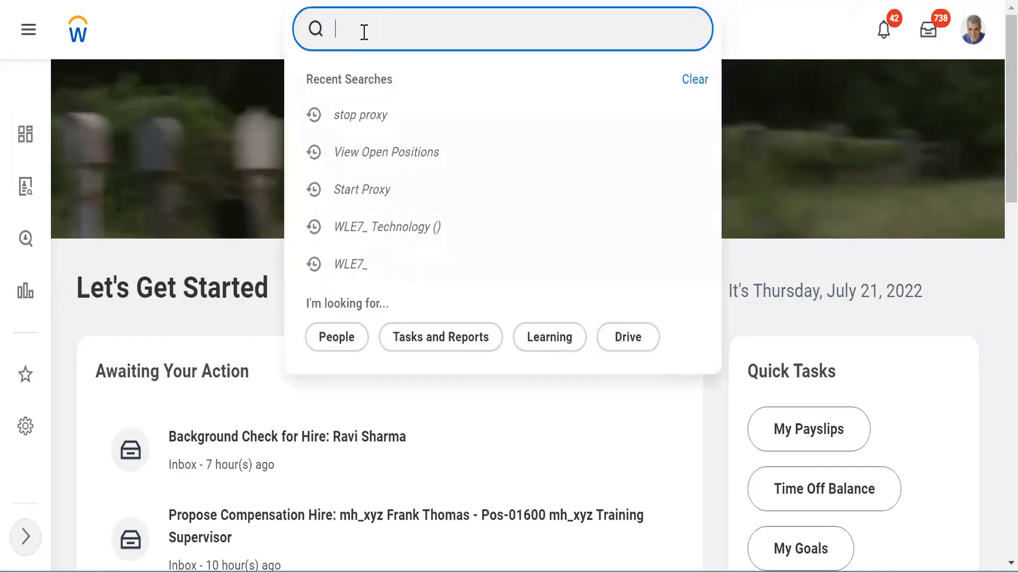
text(cre)
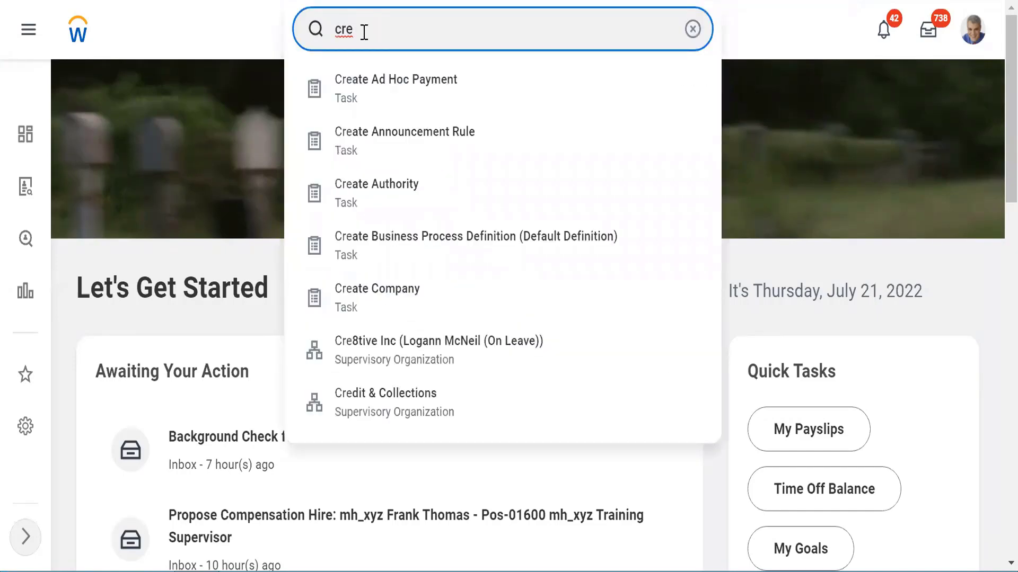
text( job req)
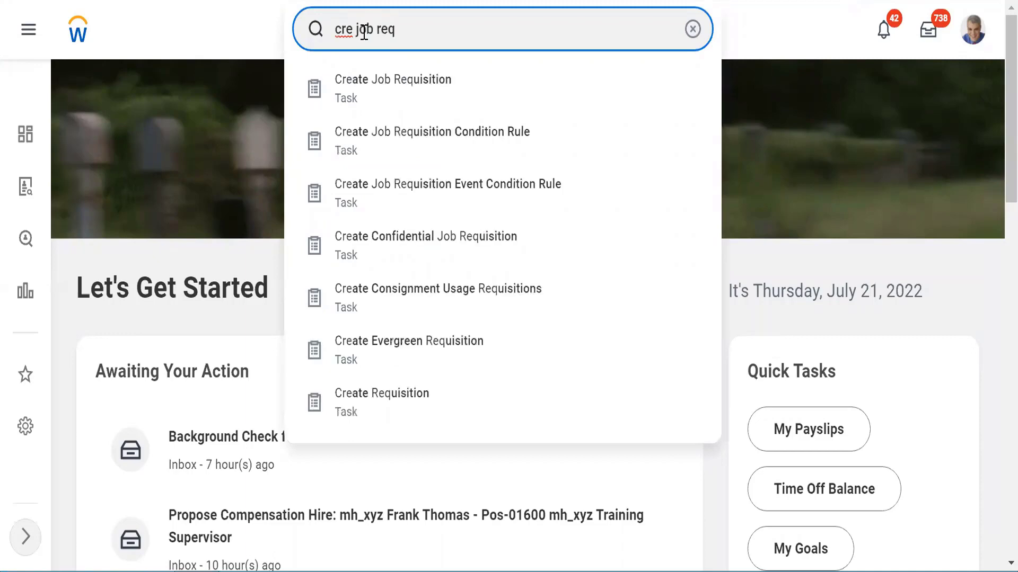
click(377, 92)
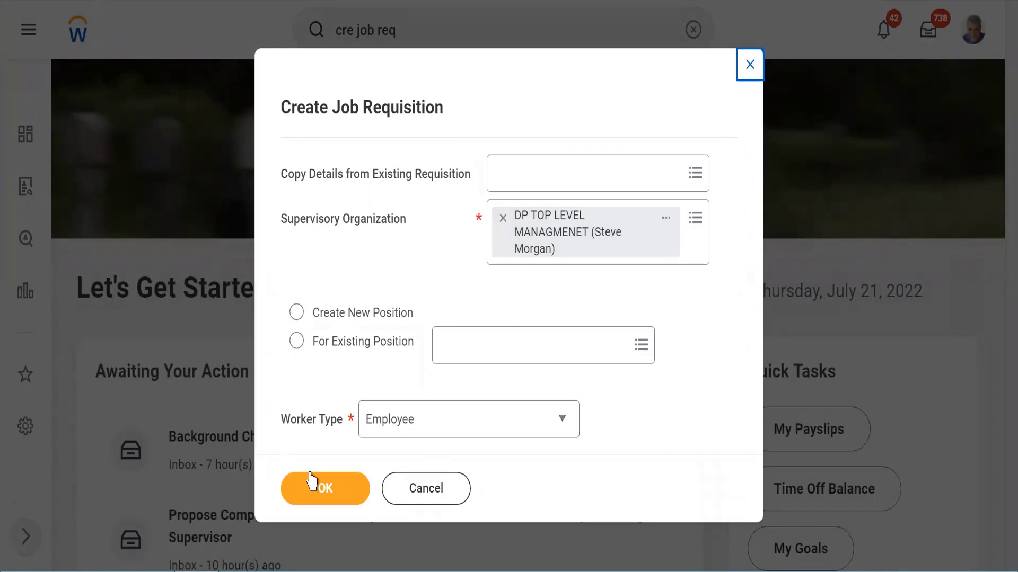
click(511, 312)
click(409, 490)
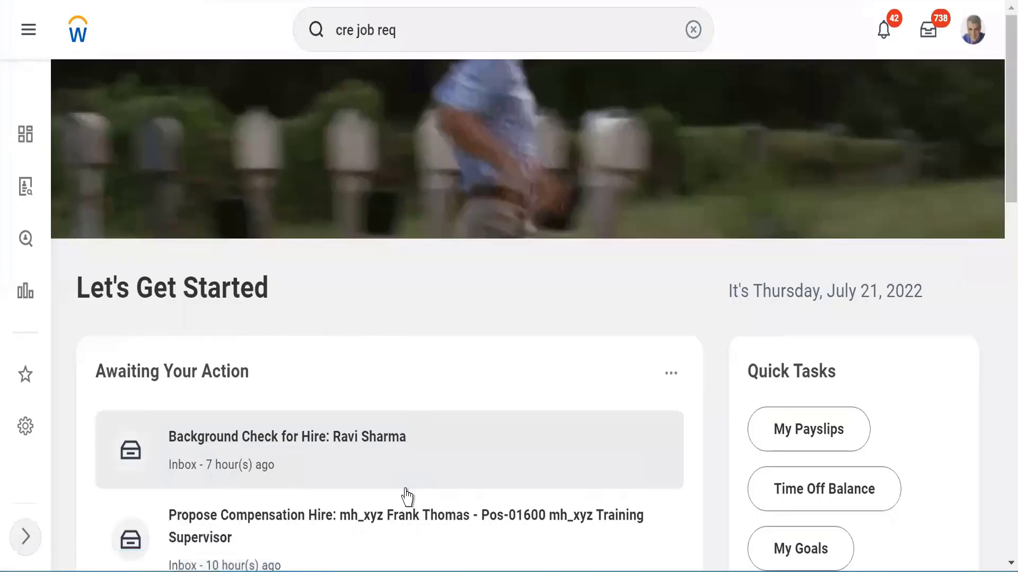
click(372, 26)
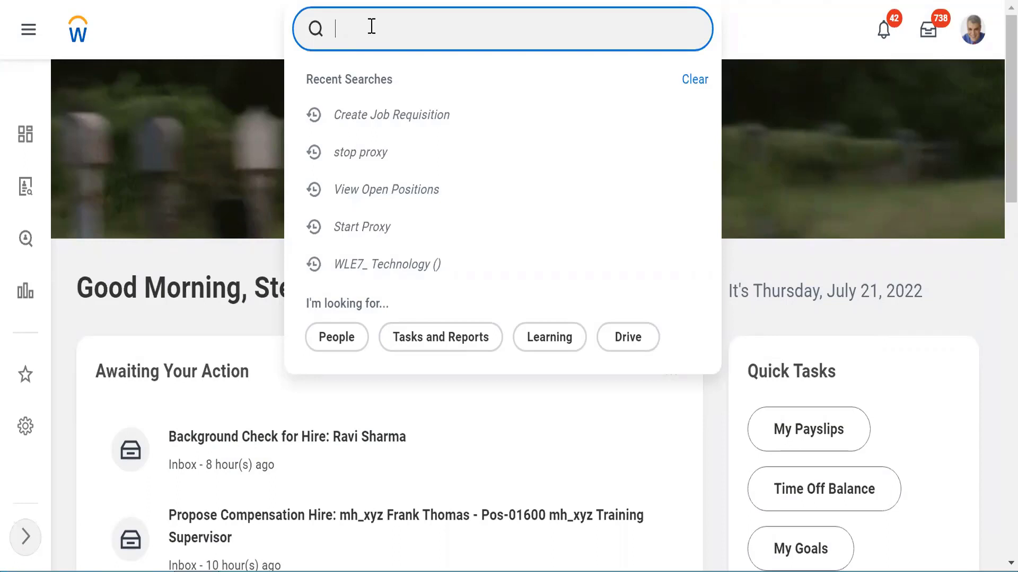
text(cre external side)
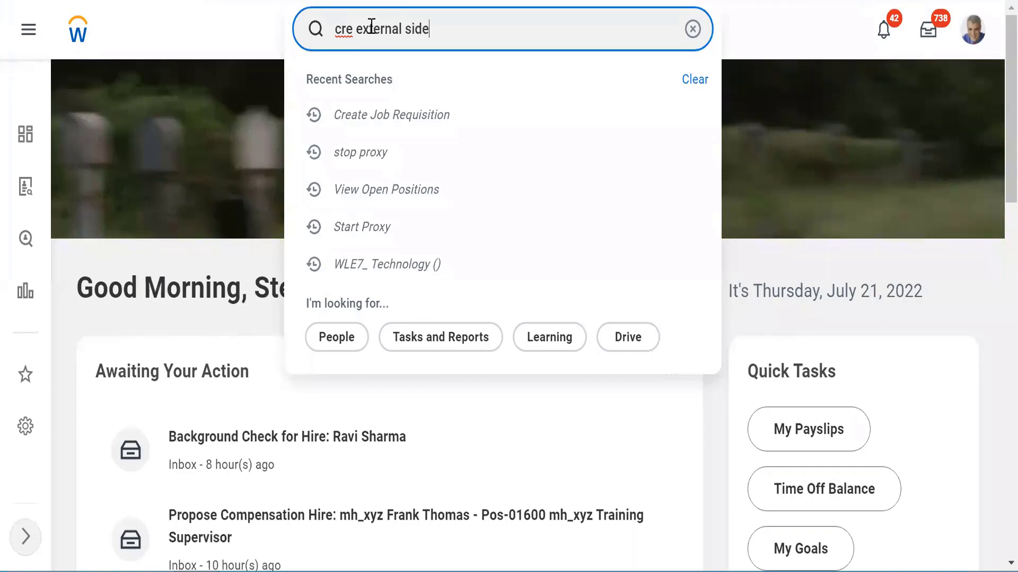
key(BackSpace)
key(BackSpace)
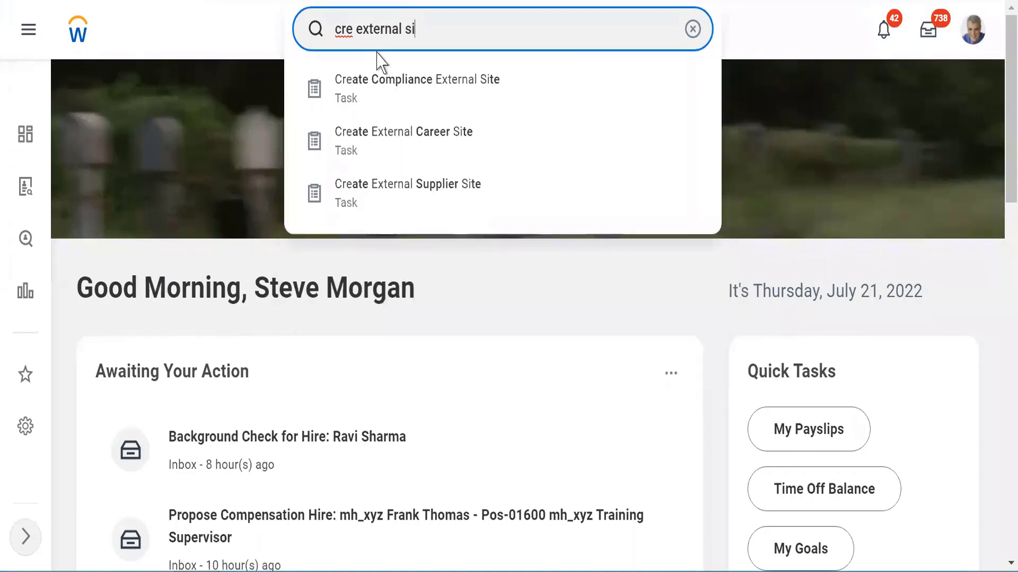
click(383, 142)
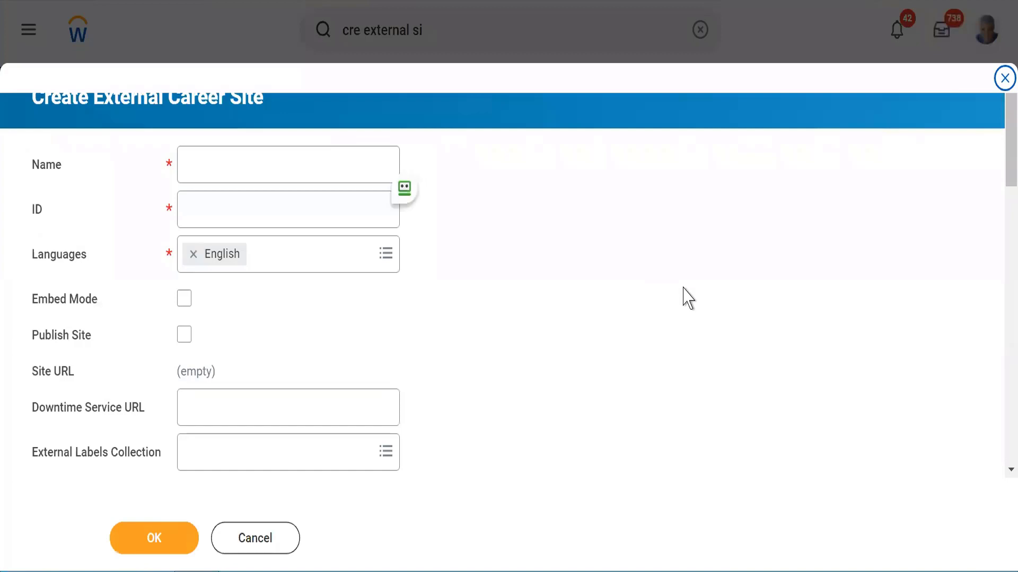
drag(1000, 177, 1000, 136)
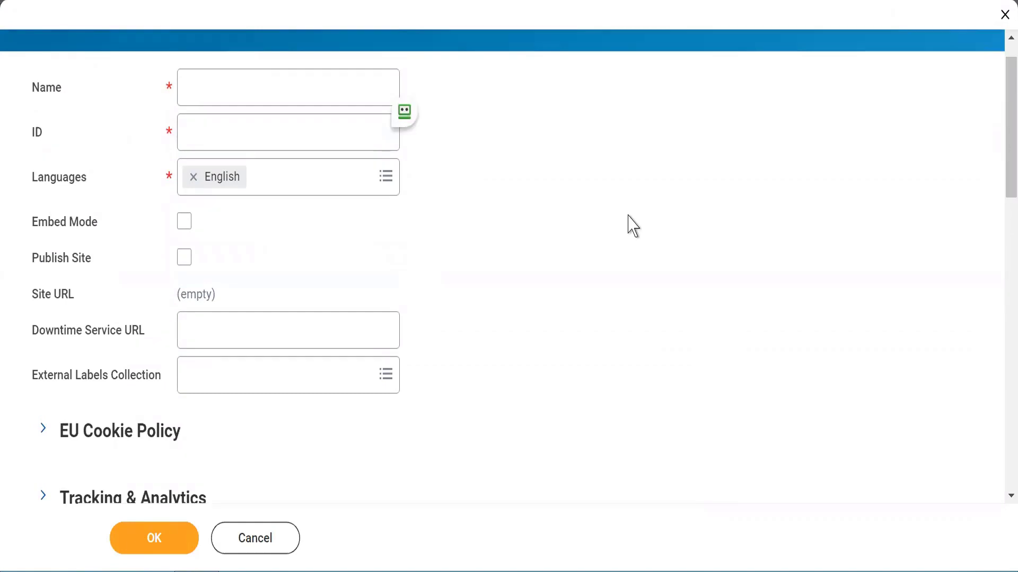
drag(1002, 73, 1000, 61)
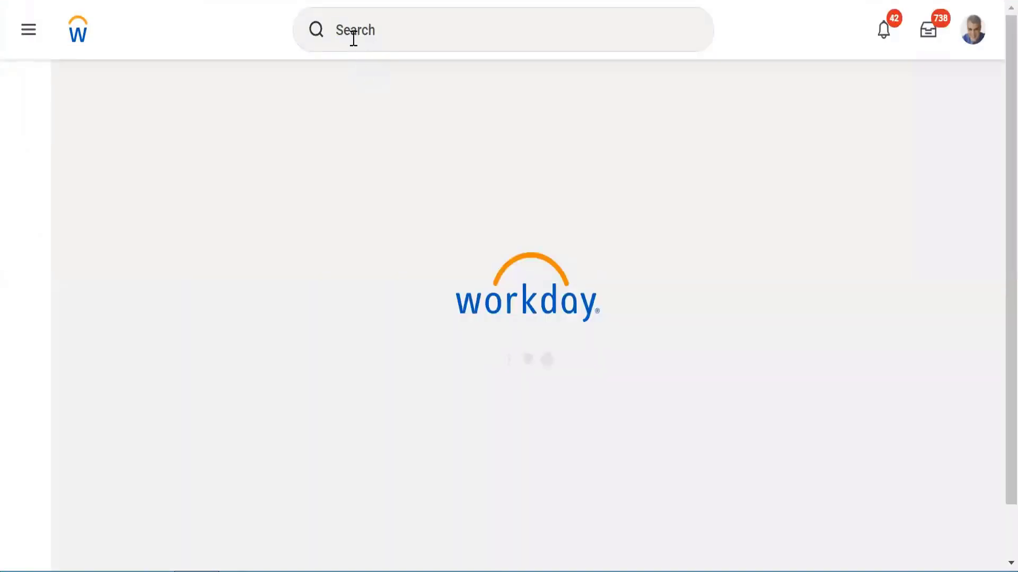
Step: Search 'edit care' and open the Edit External Career Site task
click(352, 37)
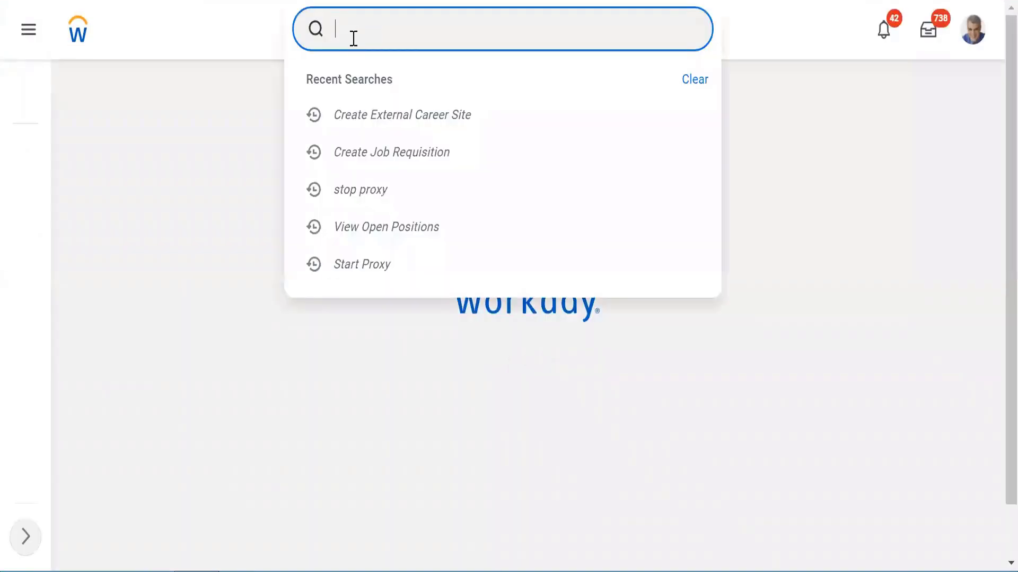
text(edit car)
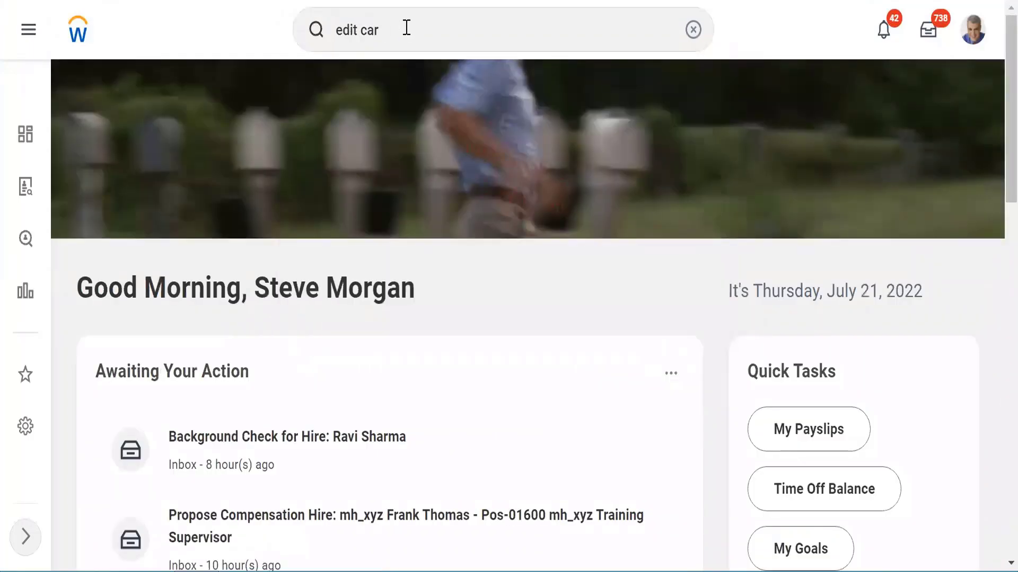
click(407, 28)
text(e)
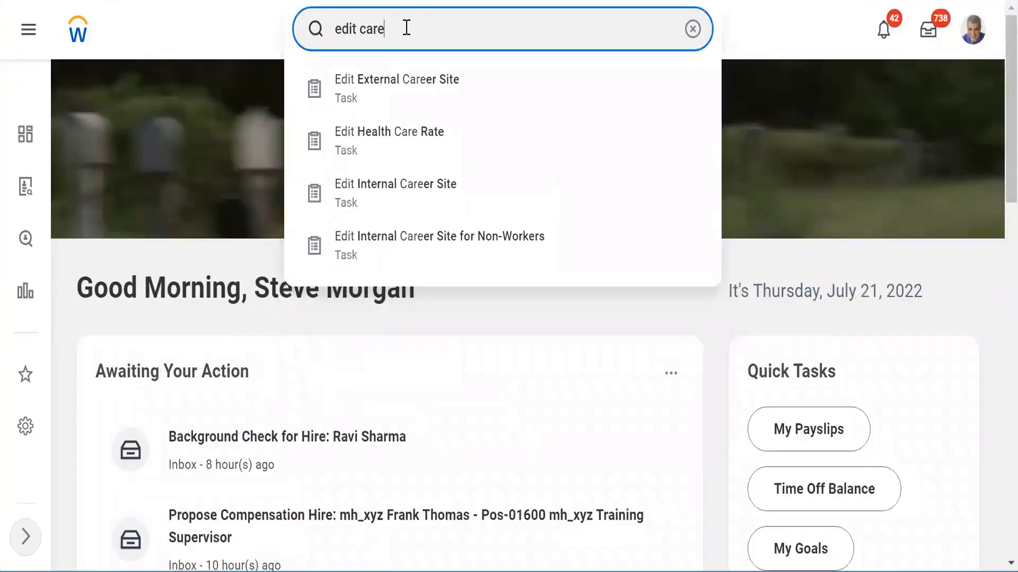
click(393, 86)
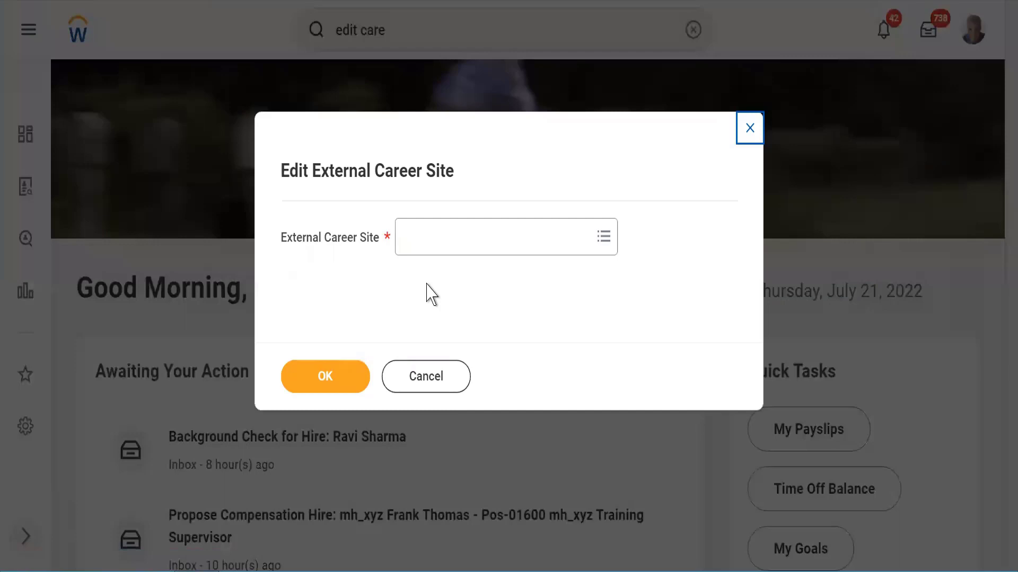
Step: Pick Global Careers from the external career sites and confirm to open it for editing
click(433, 249)
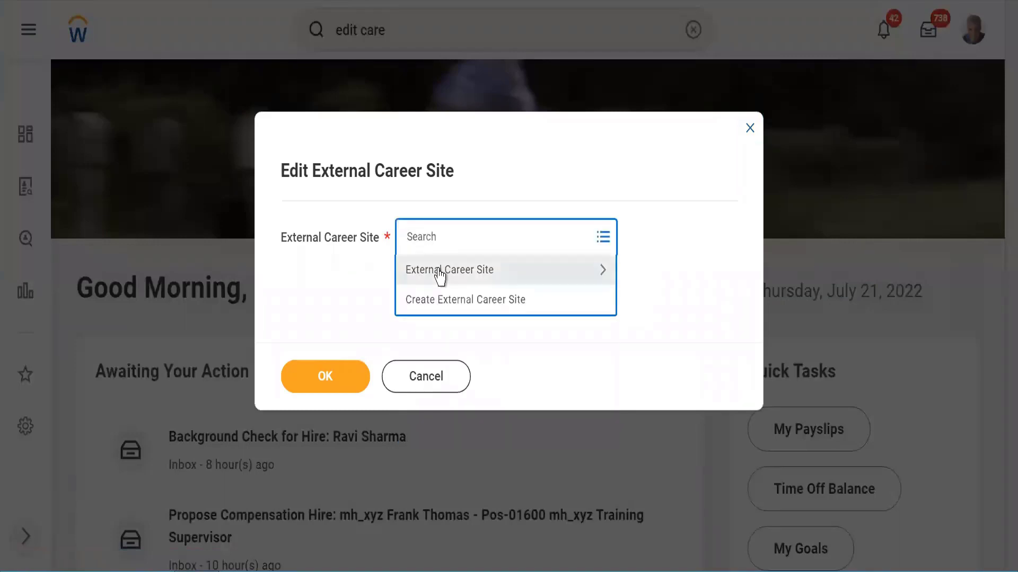
click(440, 271)
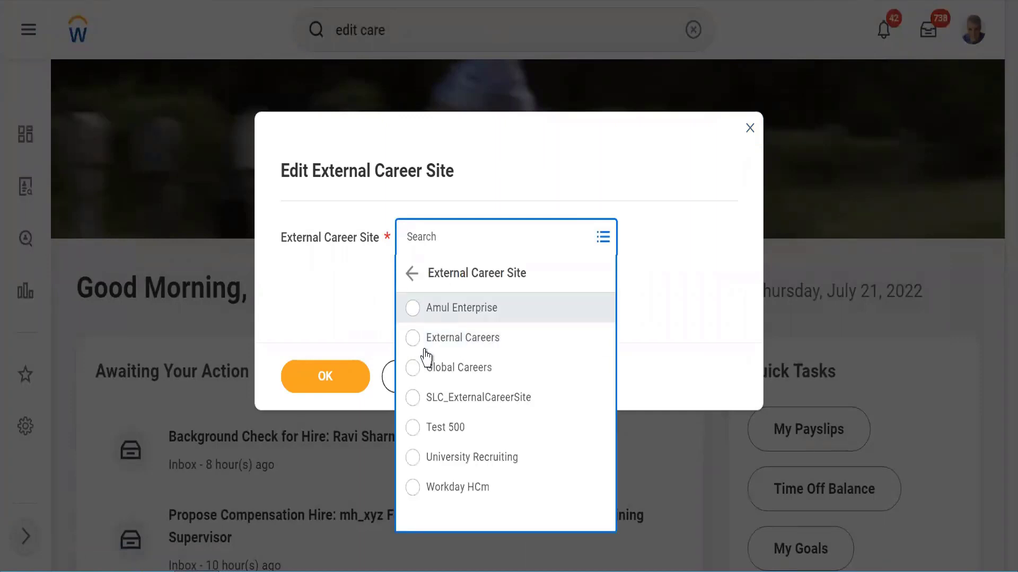
click(412, 368)
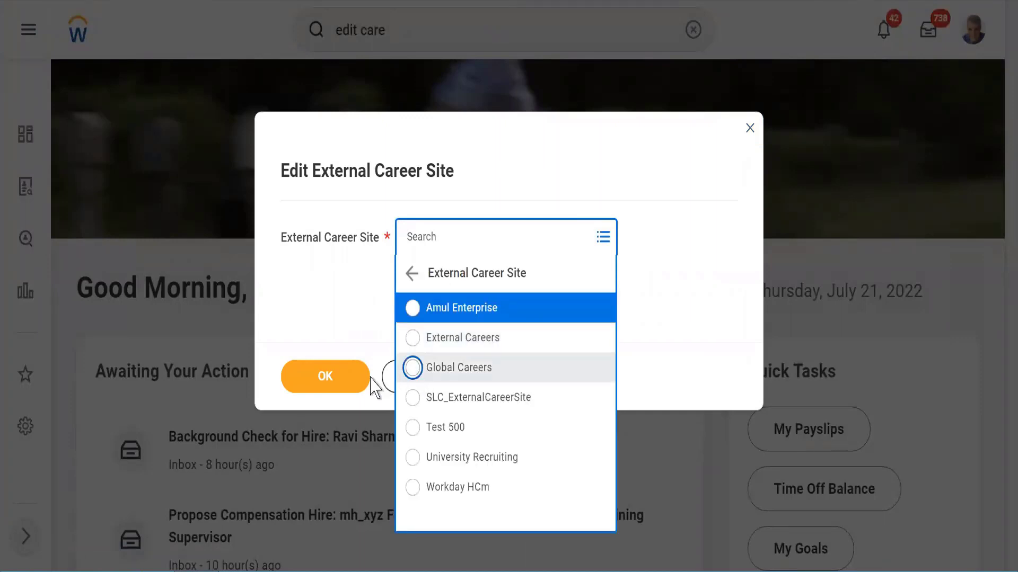
click(327, 386)
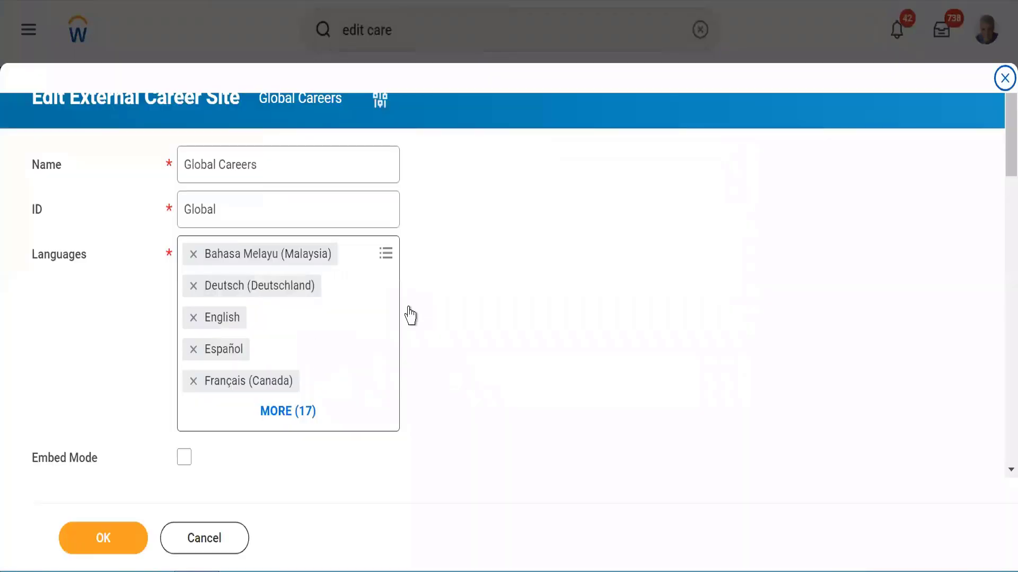
Step: Copy the Global Careers Site URL from the edit form
drag(996, 152, 993, 203)
scroll(994, 211, up, 2)
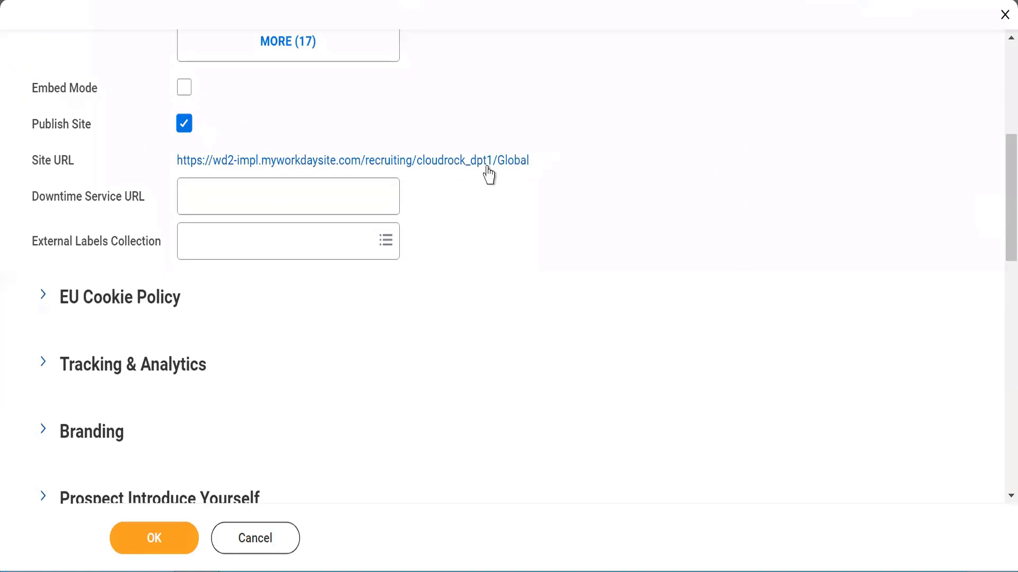
click(463, 163)
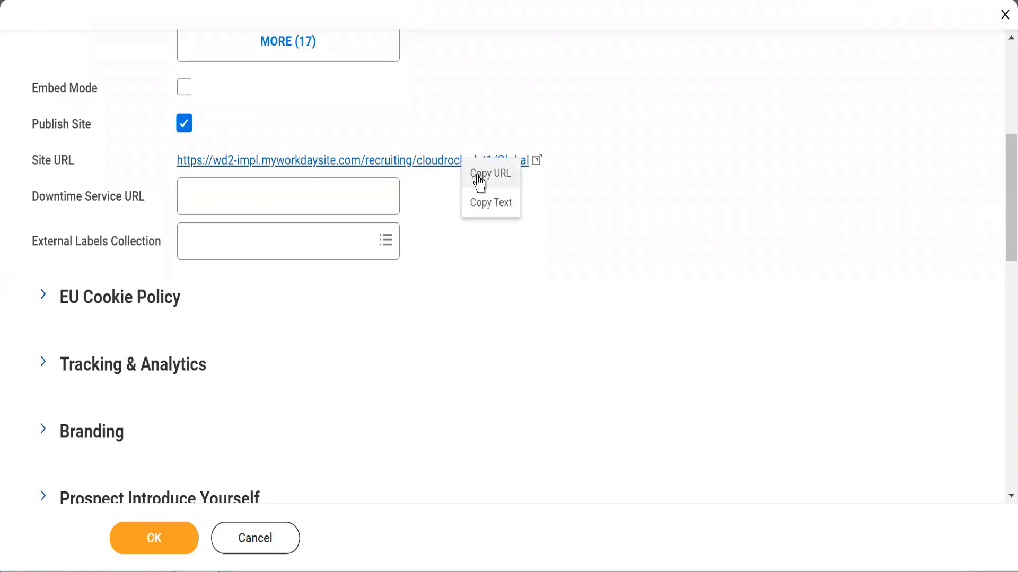
click(480, 175)
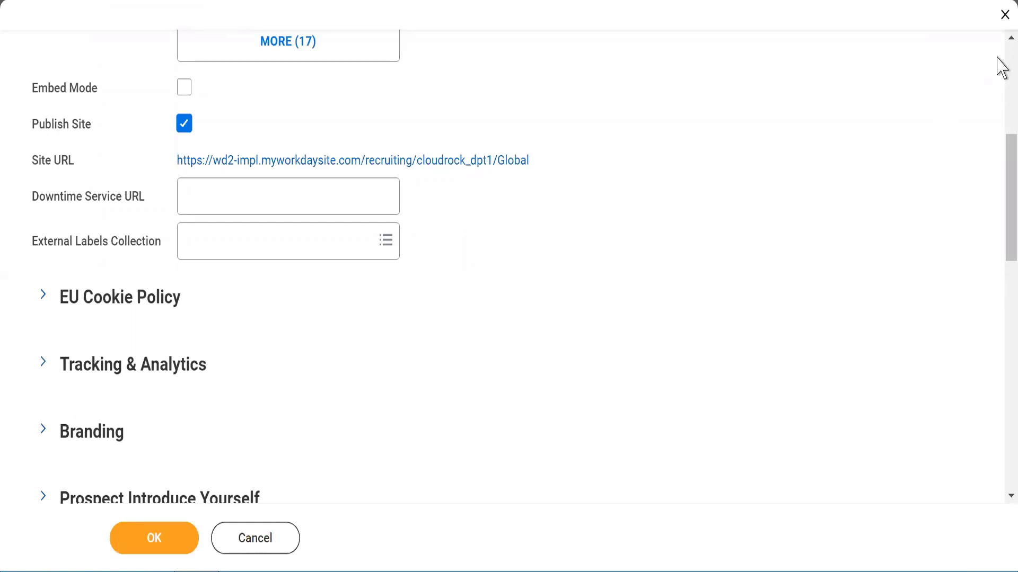
scroll(1002, 67, up, 5)
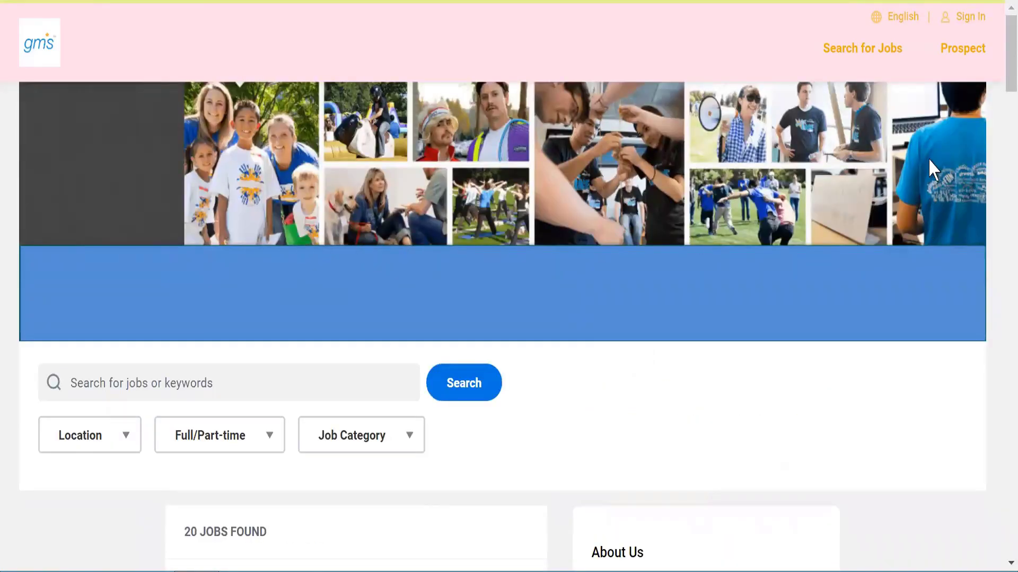
Step: Scroll through the Global Careers public job search page listing 20 jobs
drag(1001, 87, 1002, 23)
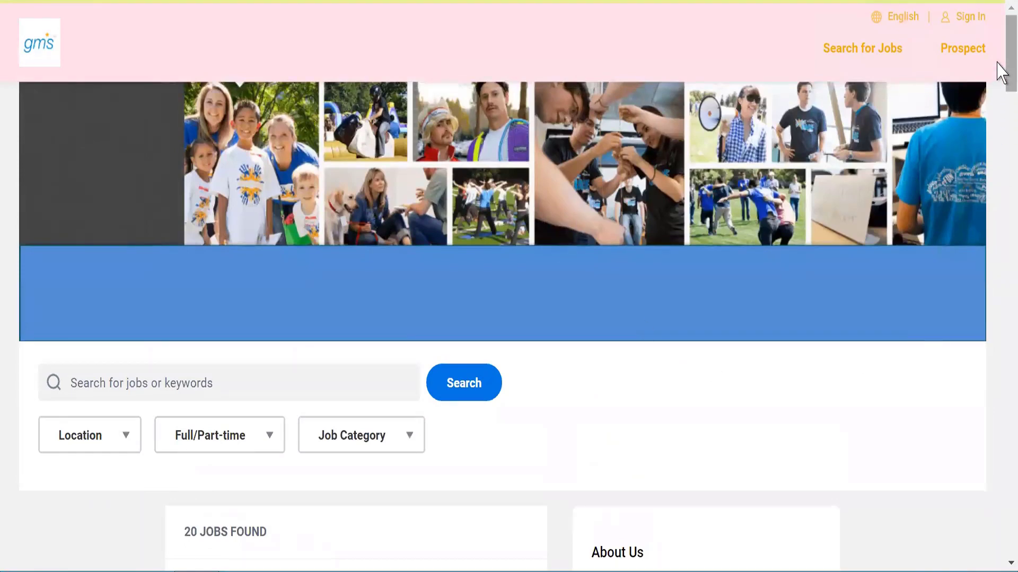
drag(1001, 76, 993, 8)
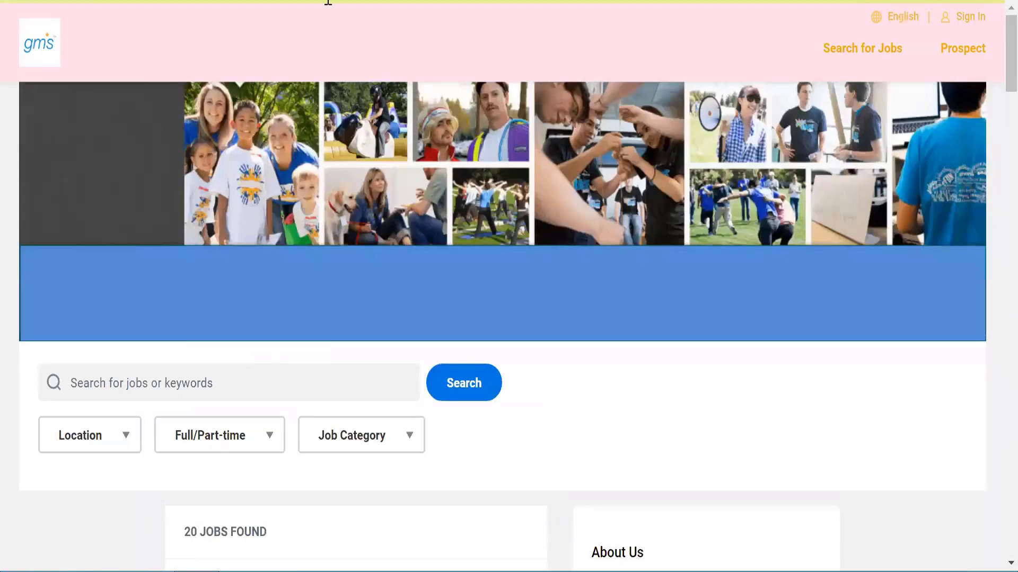
mouse_move(328, 2)
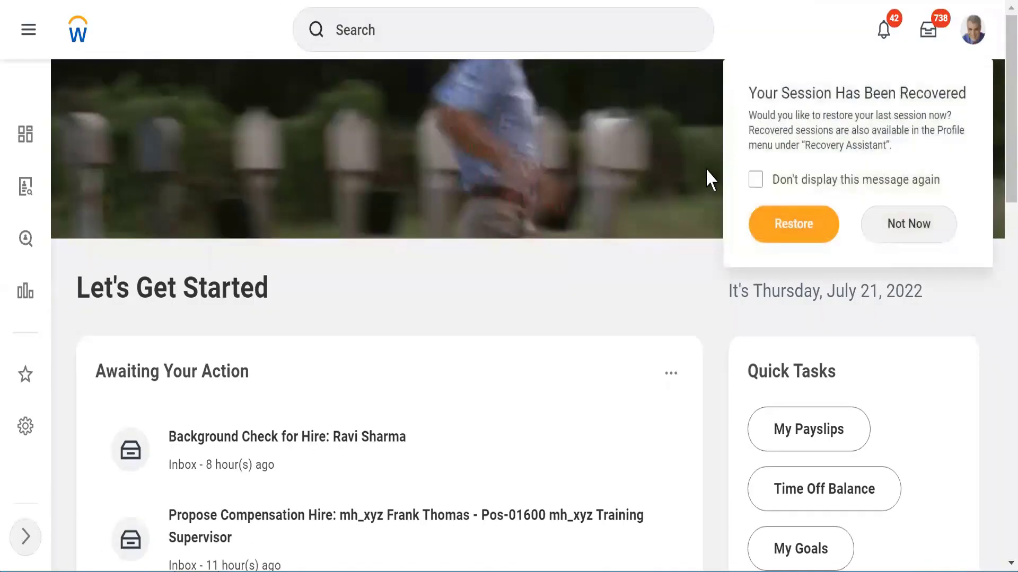
Step: Decline restoring the previous Workday session with Not Now
click(913, 242)
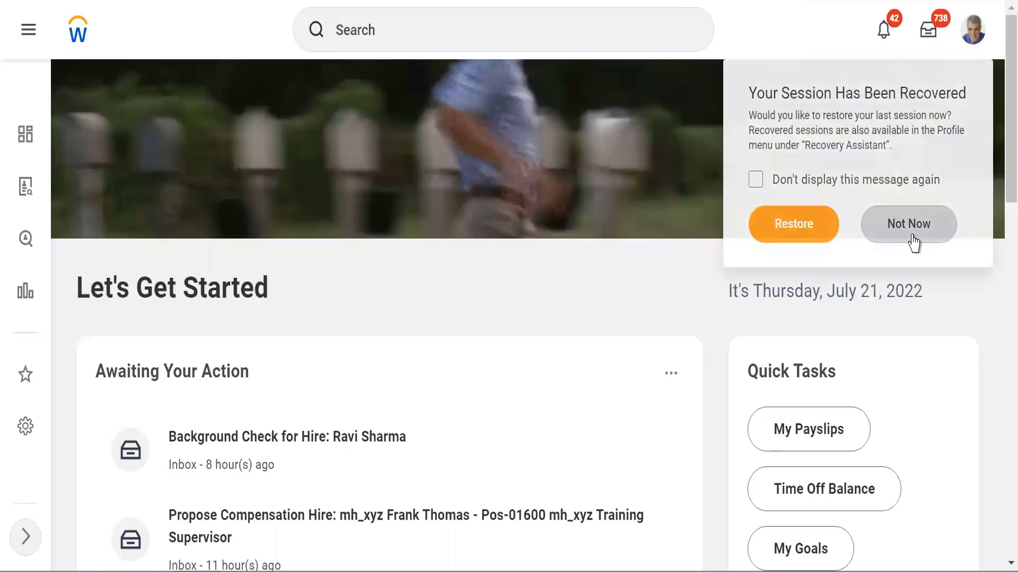